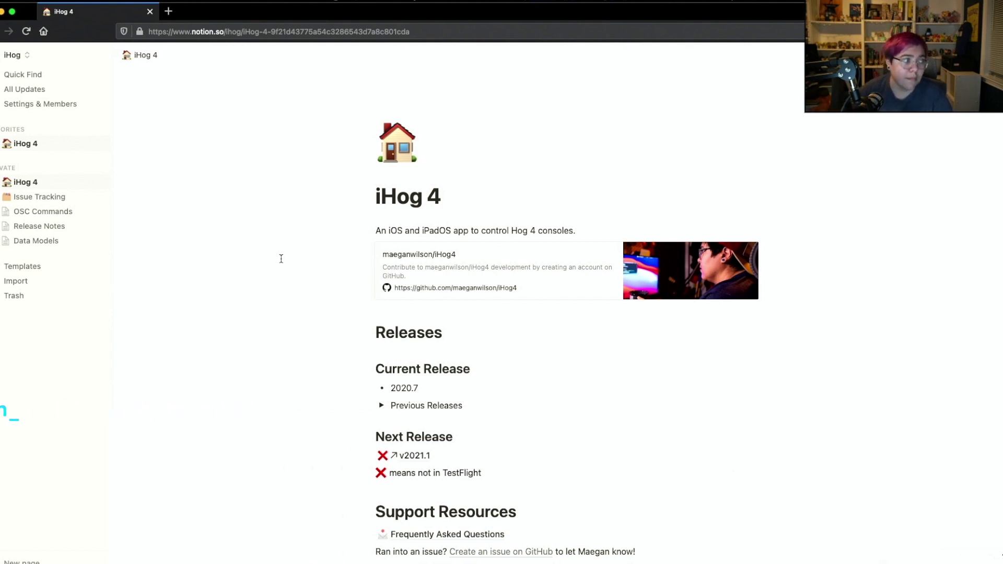
Step: Review the iHog 4 page's release, support and future development sections, along with its public sharing options
scroll(281, 259, "down", 2)
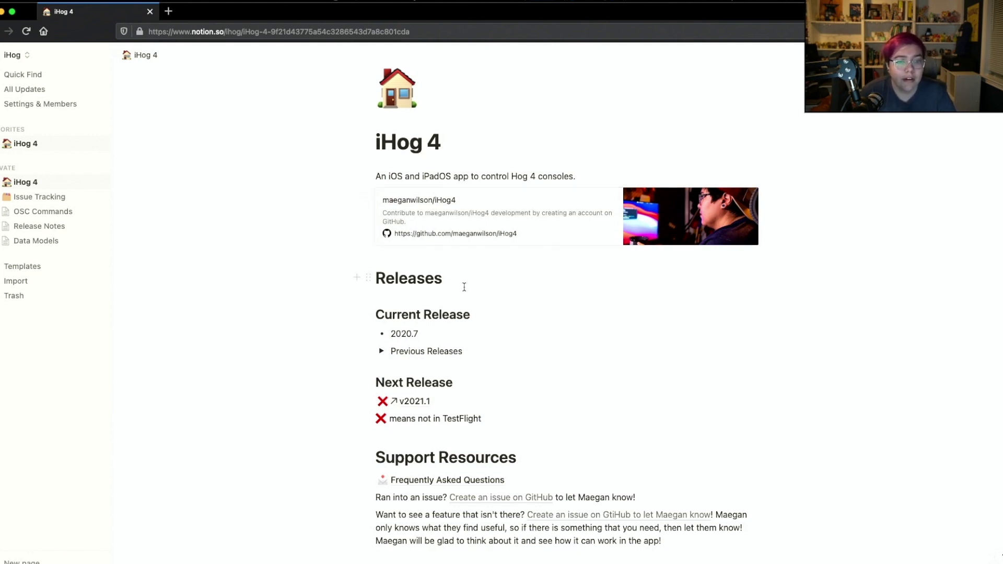
scroll(464, 285, "down", 3)
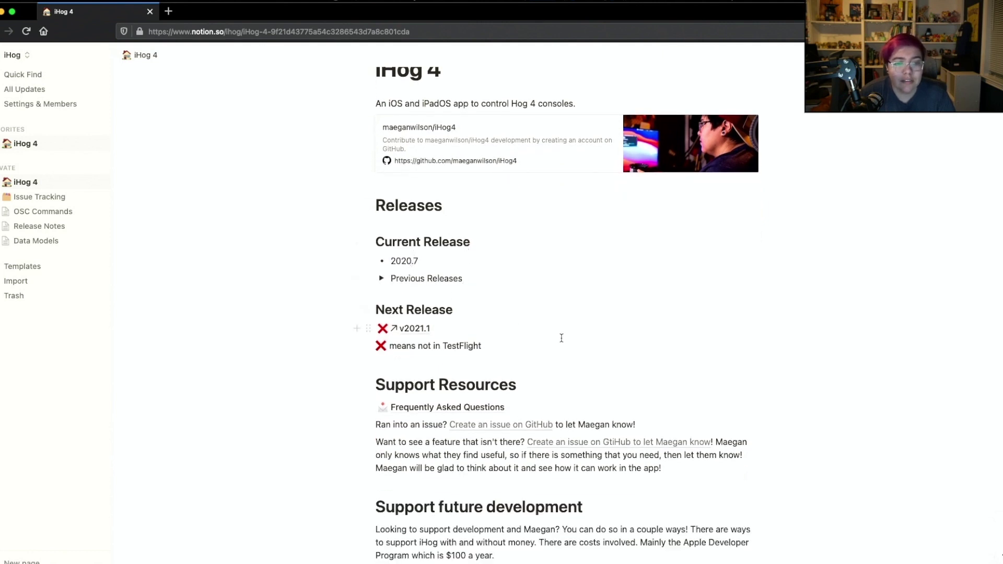
scroll(558, 338, "down", 2)
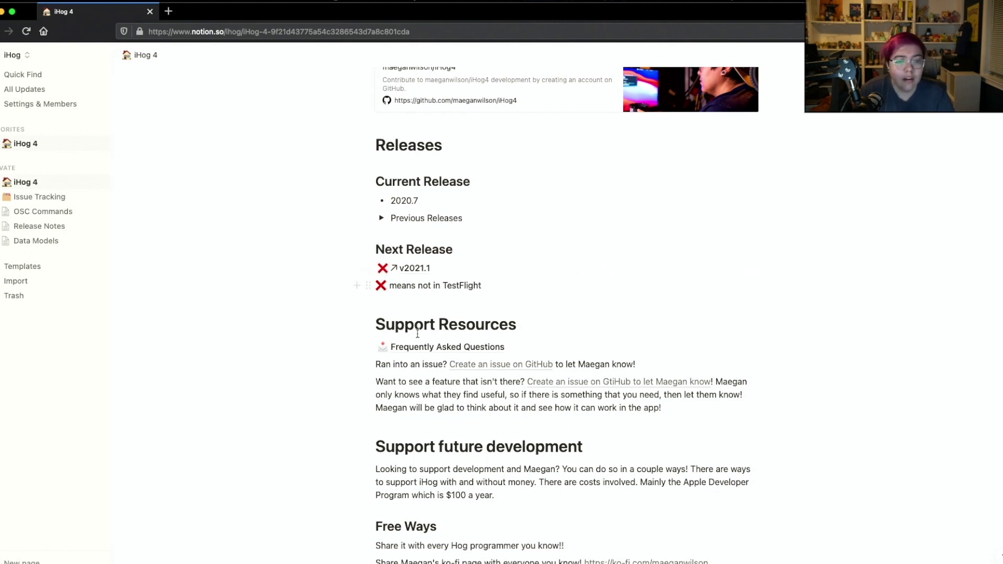
scroll(584, 408, "down", 1)
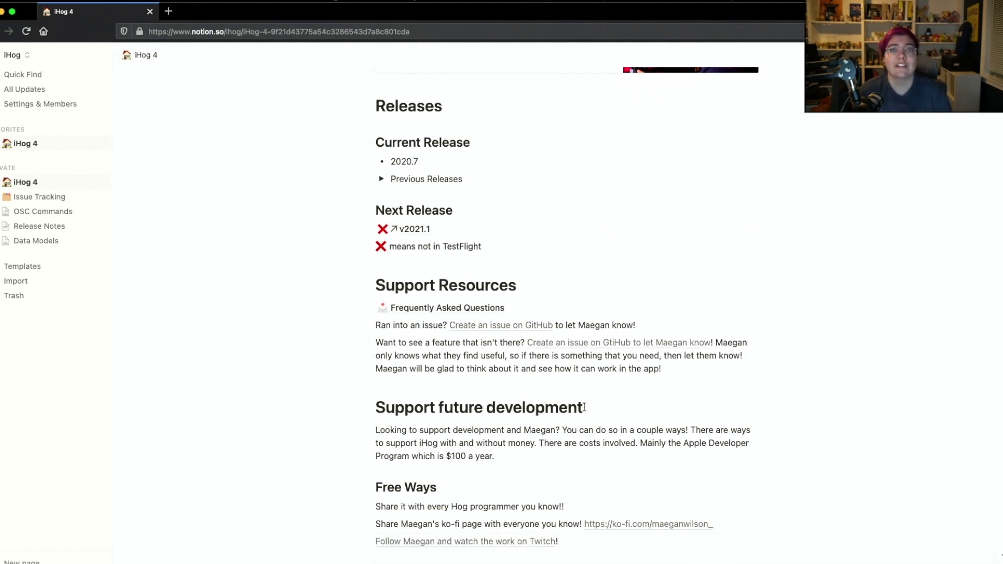
scroll(584, 408, "down", 1)
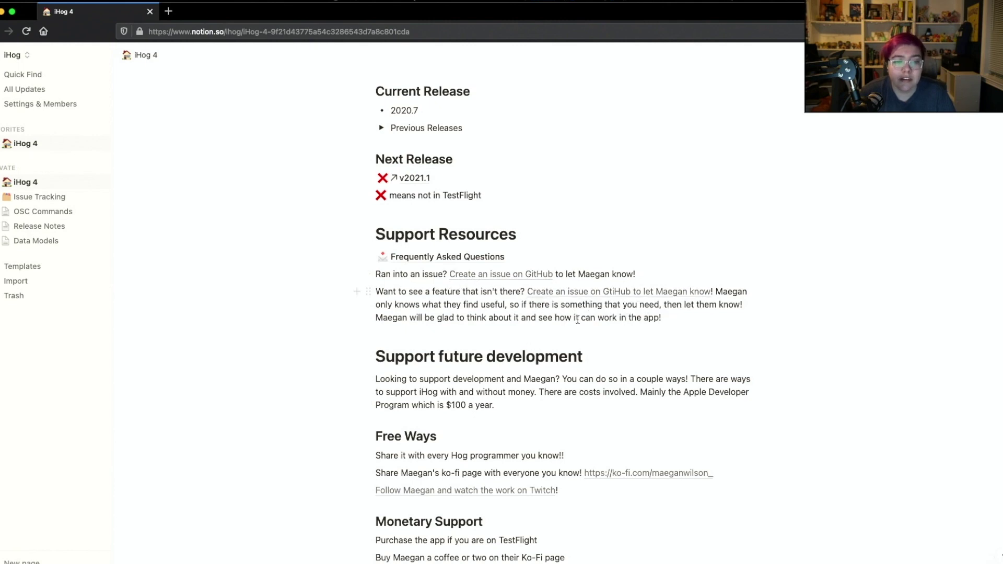
scroll(648, 324, "down", 6)
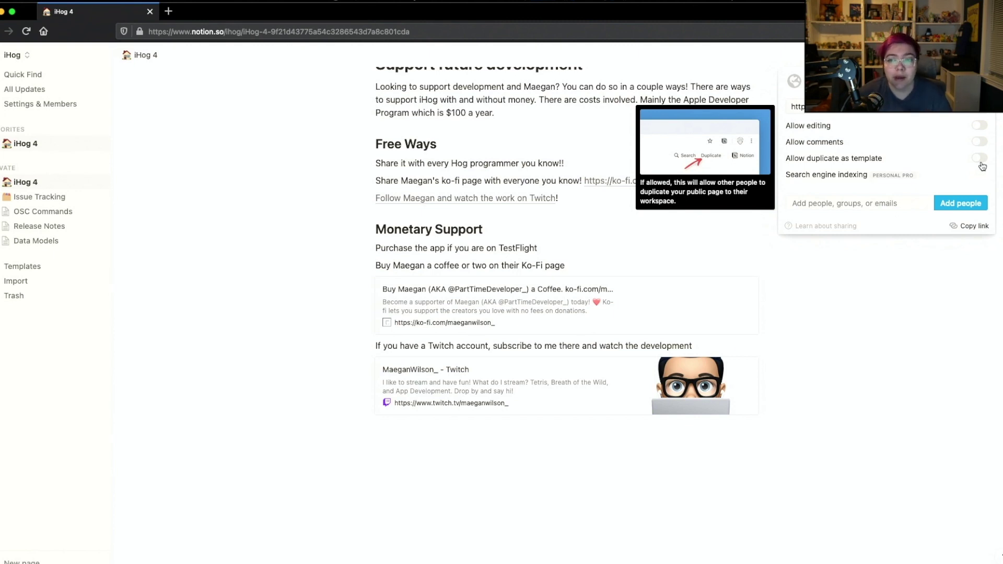
left_click(966, 228)
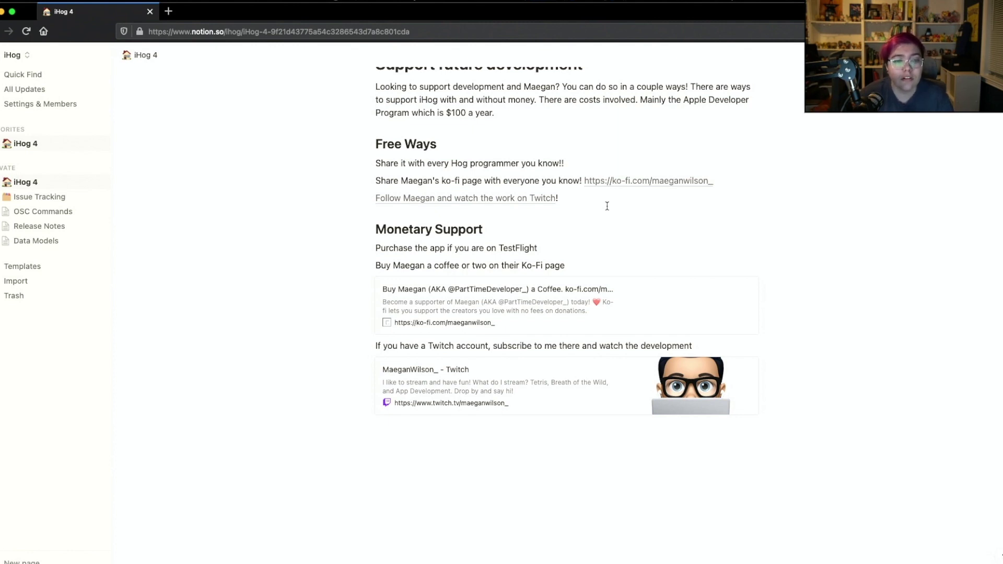
scroll(607, 206, "up", 10)
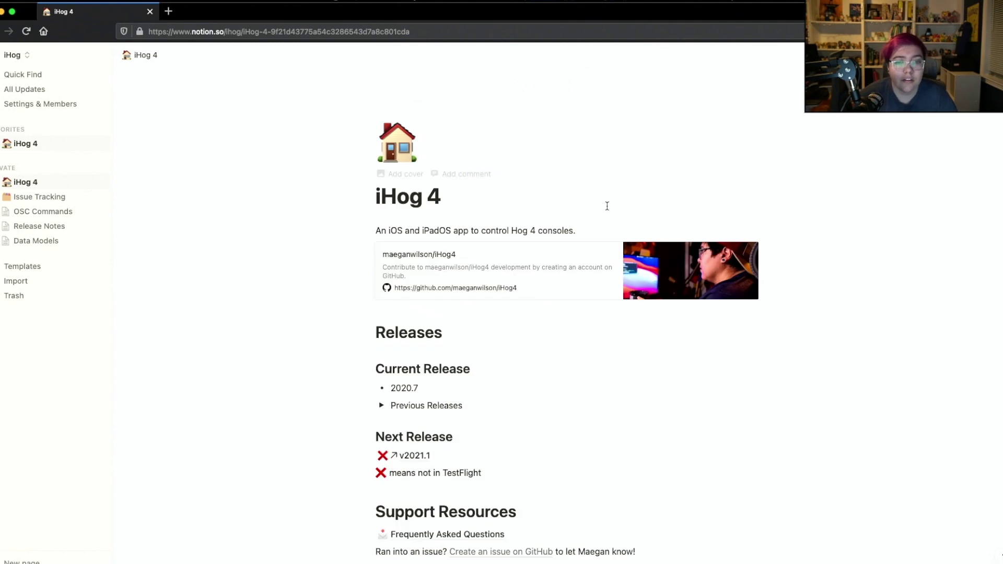
scroll(607, 206, "down", 4)
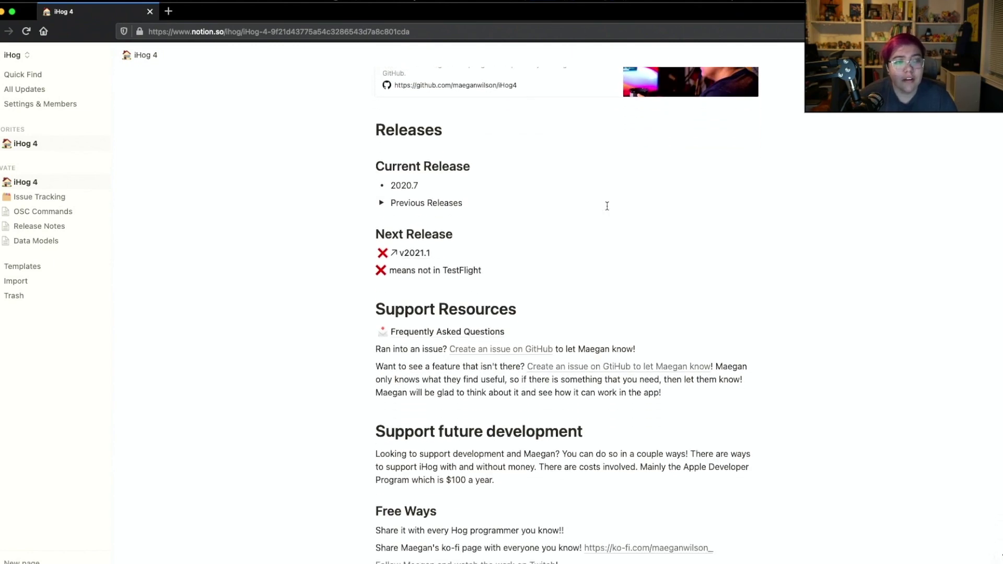
scroll(607, 206, "up", 5)
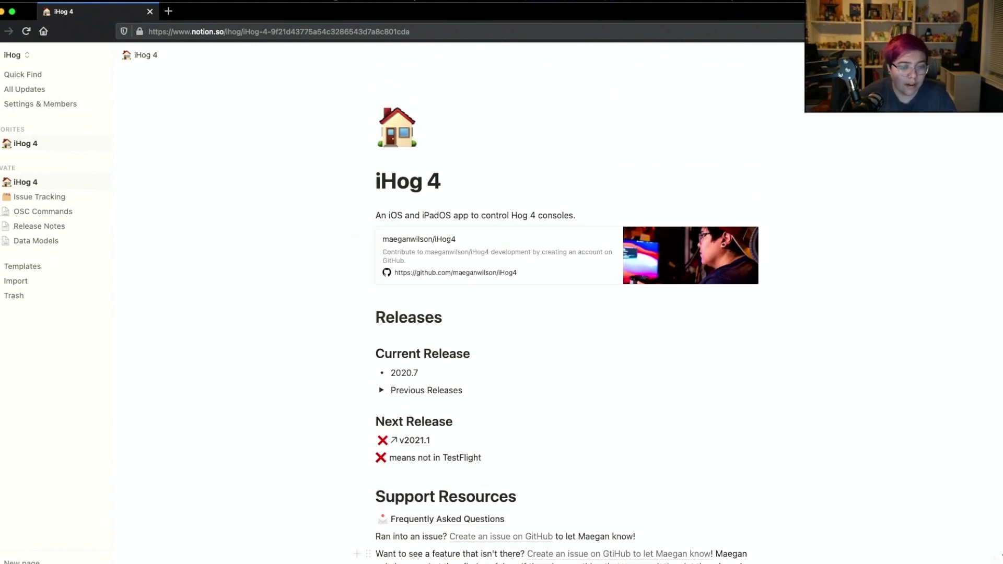
Step: Switch to Finder and locate App Store iOS.png in the App Store iOS.appiconset folder, starting from the dev folder in Documents
left_click(166, 556)
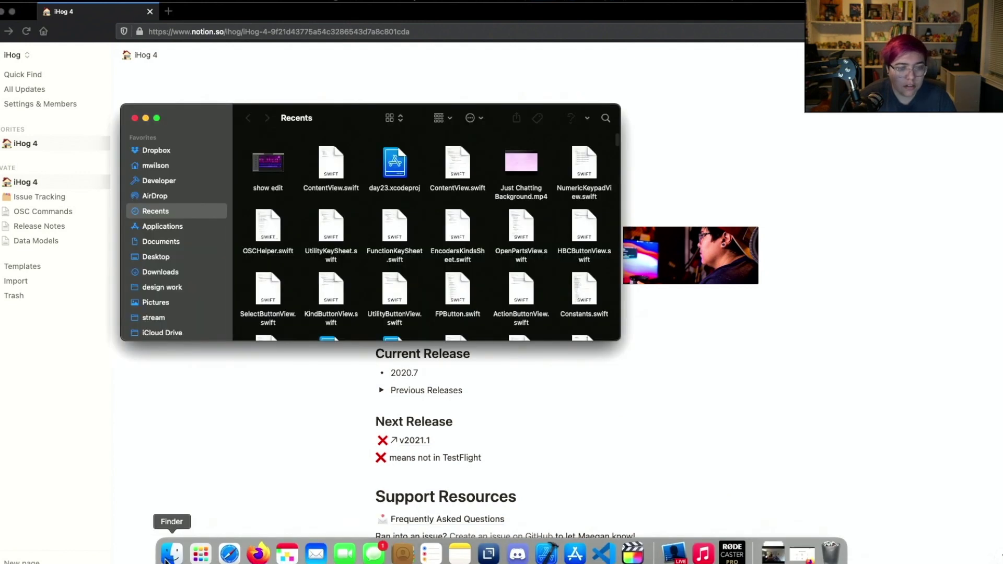
left_click(162, 257)
left_click(164, 272)
left_click(166, 241)
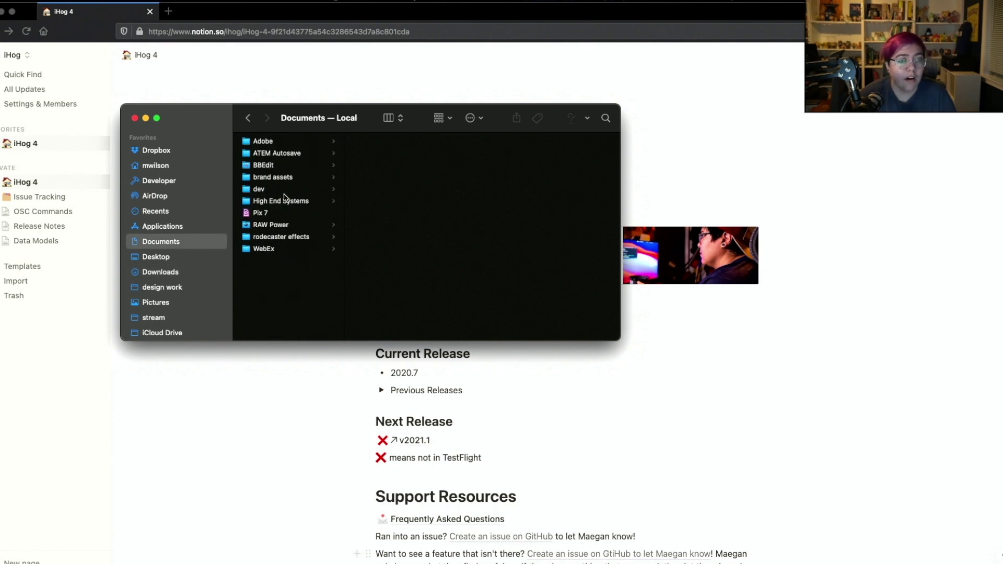
left_click(266, 190)
left_click(366, 165)
left_click(434, 141)
left_click(560, 141)
key("Down")
left_click(533, 213)
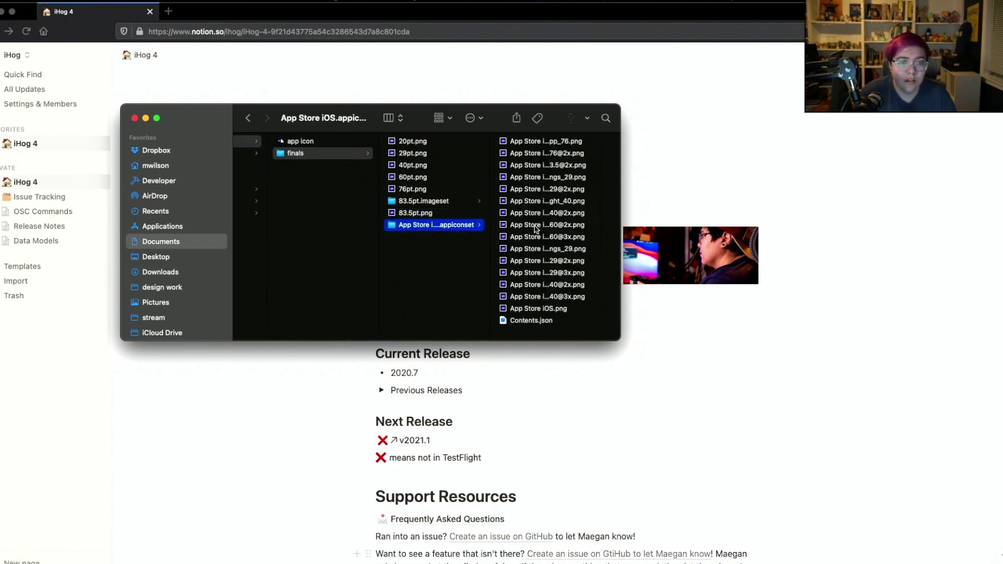
key("Down")
key("Right")
left_click(412, 307)
key("Up")
key("Down")
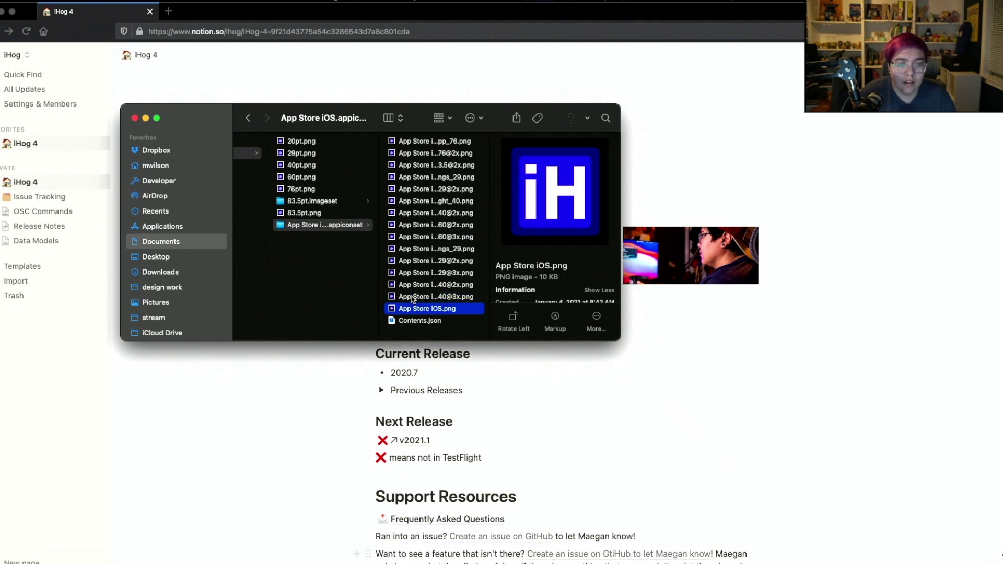
Step: Try inserting App Store iOS.png into the page above Next Release, and undo the insertion
left_click_drag(413, 308, 459, 400)
left_click(537, 475)
scroll(537, 476, "down", 8)
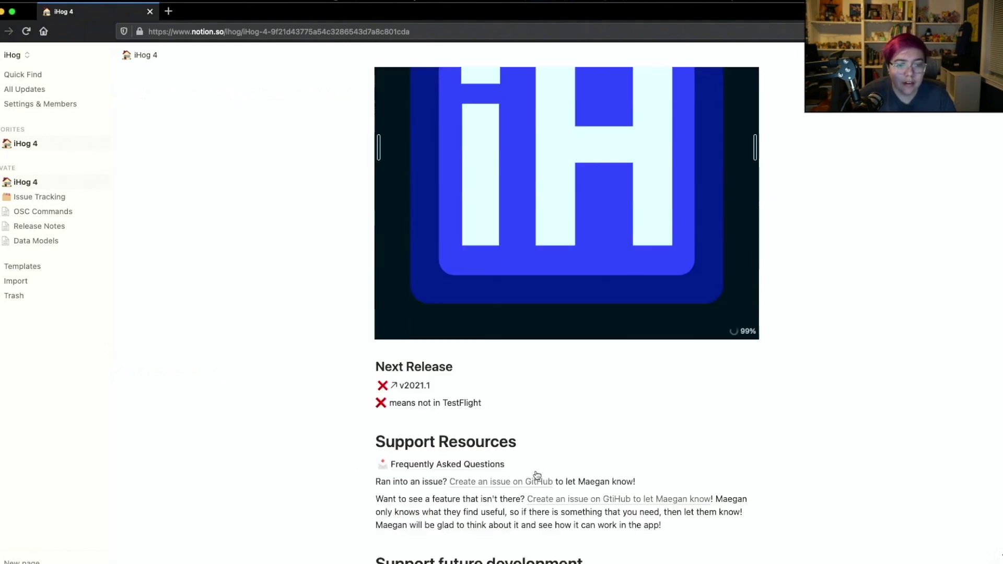
scroll(585, 261, "up", 10)
key("super+z")
Step: Replace the iHog 4 page's house icon with an uploaded iH image from the App Store iOS.appiconset folder under Documents
scroll(587, 253, "up", 2)
left_click(416, 159)
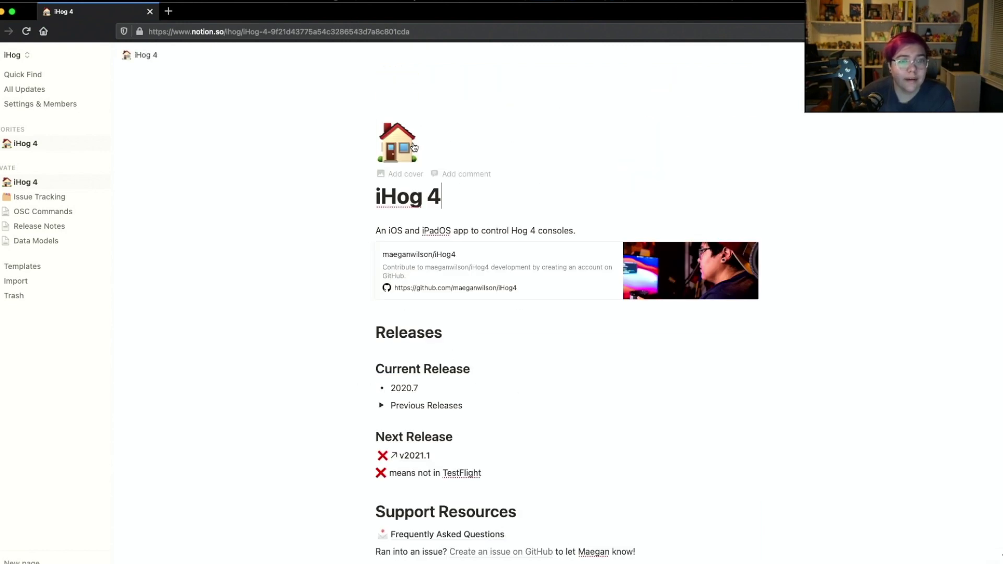
left_click(403, 143)
left_click(340, 178)
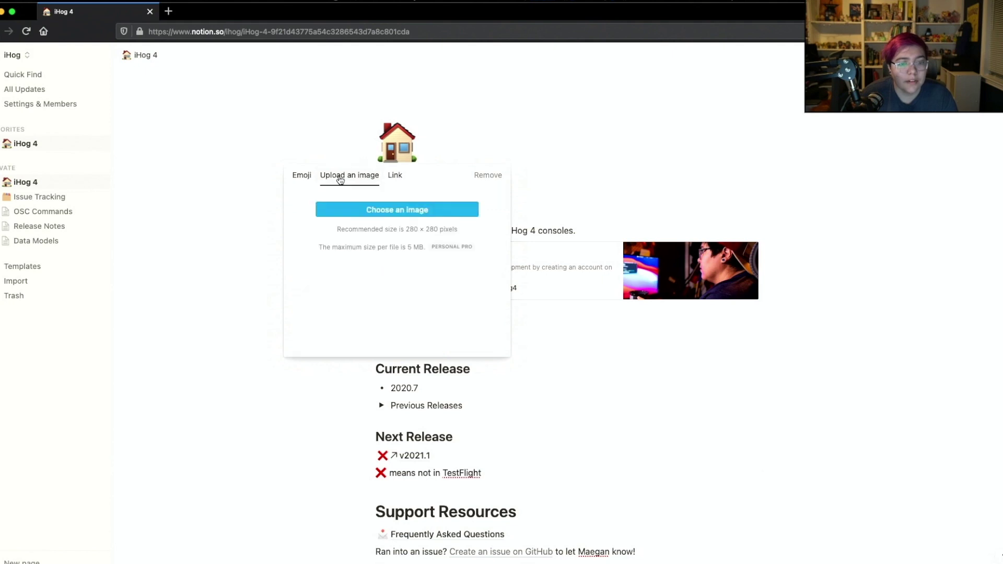
left_click(371, 209)
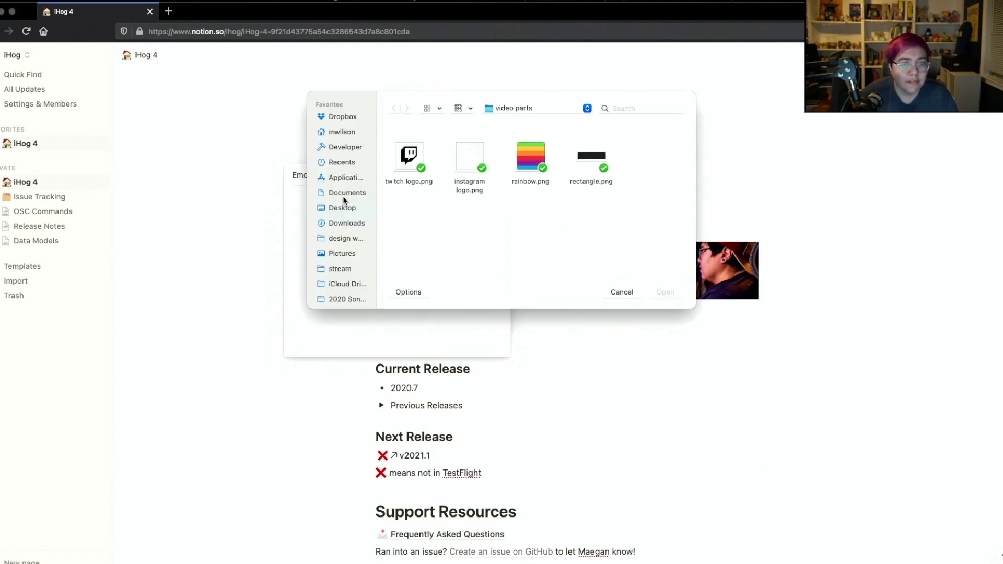
left_click(348, 194)
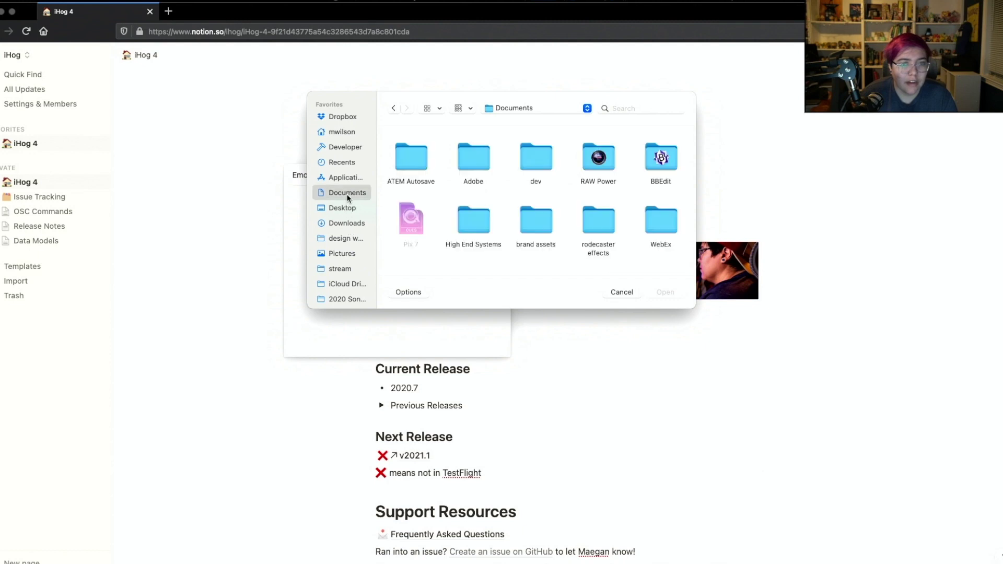
double_click(527, 165)
double_click(471, 160)
double_click(468, 157)
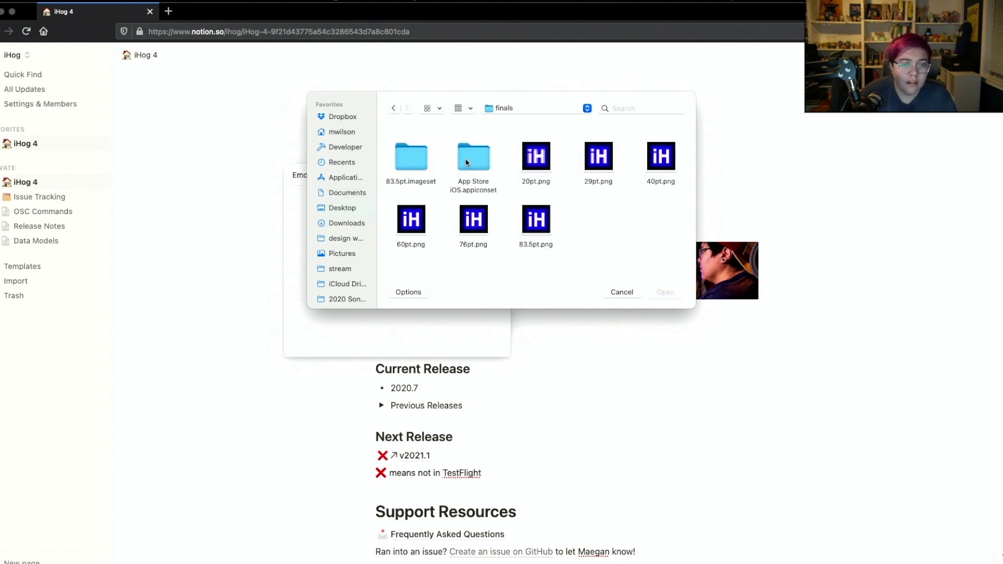
left_click(482, 159)
double_click(482, 160)
double_click(472, 156)
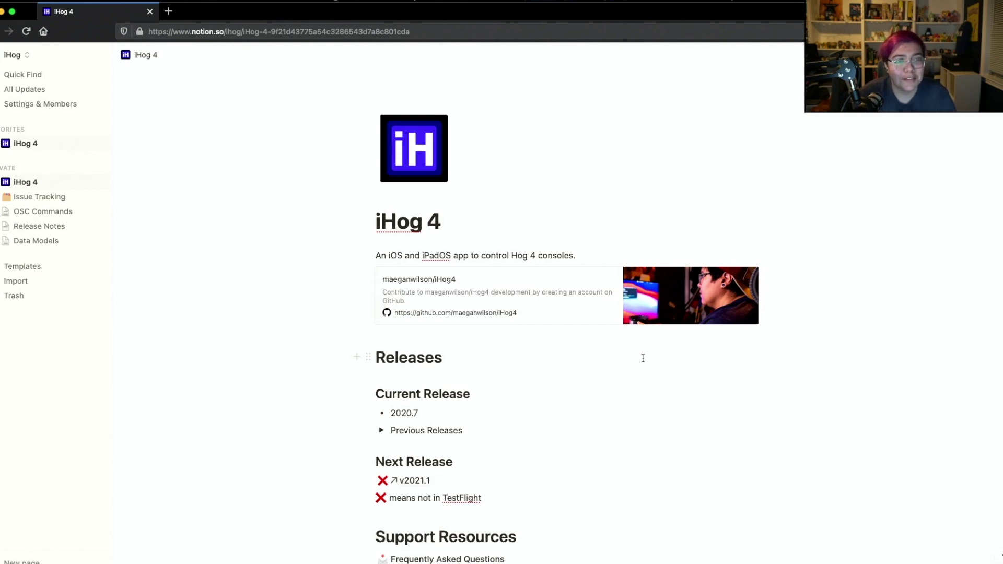
Step: Open the iHog4 GitHub repository in a new tab and look through its open issues
key("ctrl+t")
type("github.com/")
key("Down")
key("Return")
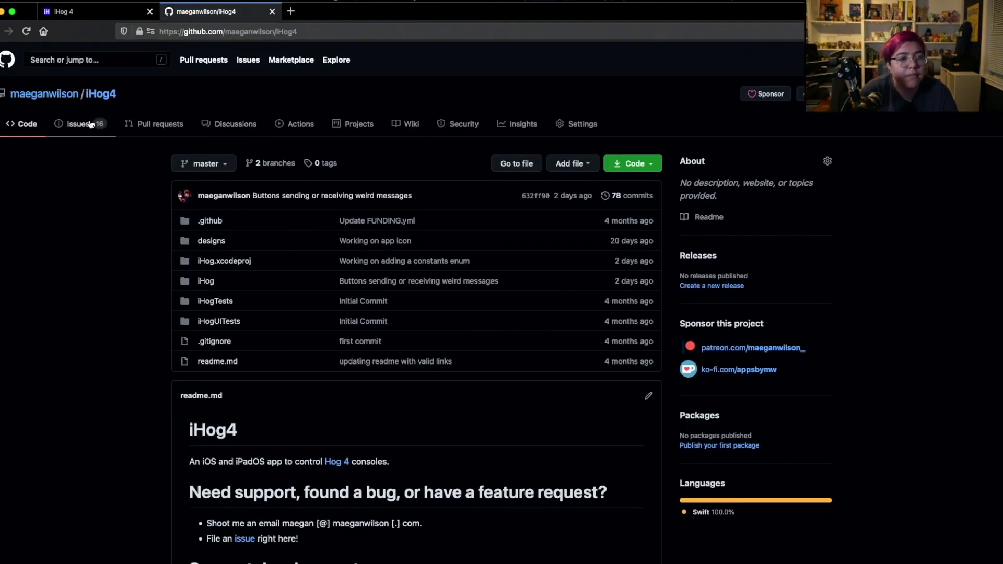
left_click(91, 124)
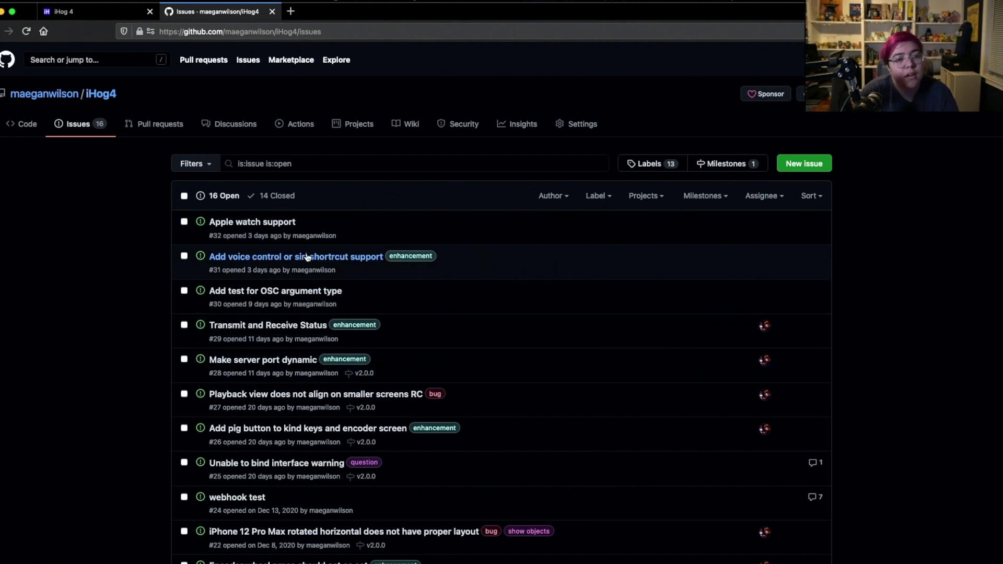
scroll(392, 392, "down", 3)
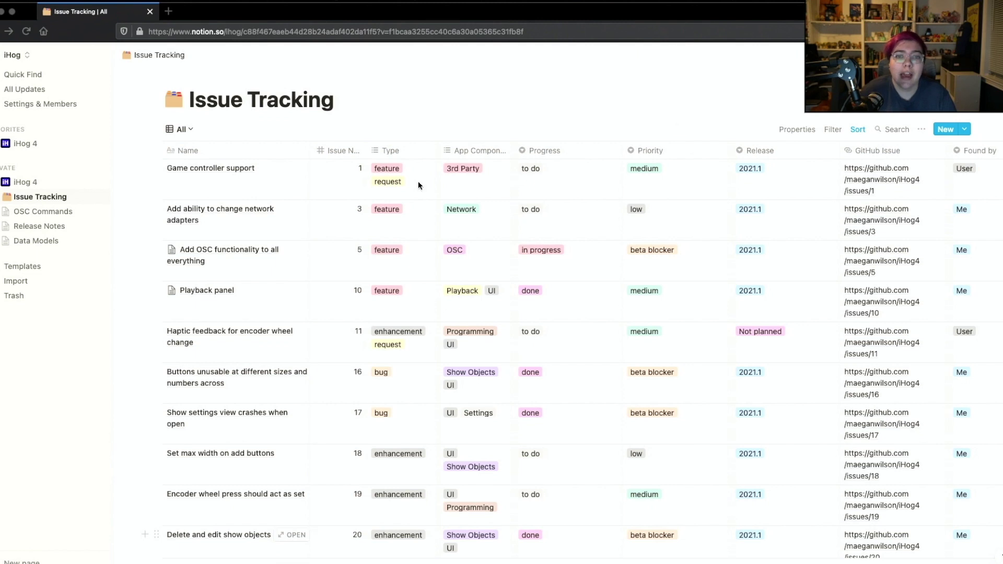
Step: Try adding a new column after Related to in the Issue Tracking table
scroll(557, 175, "right", 5)
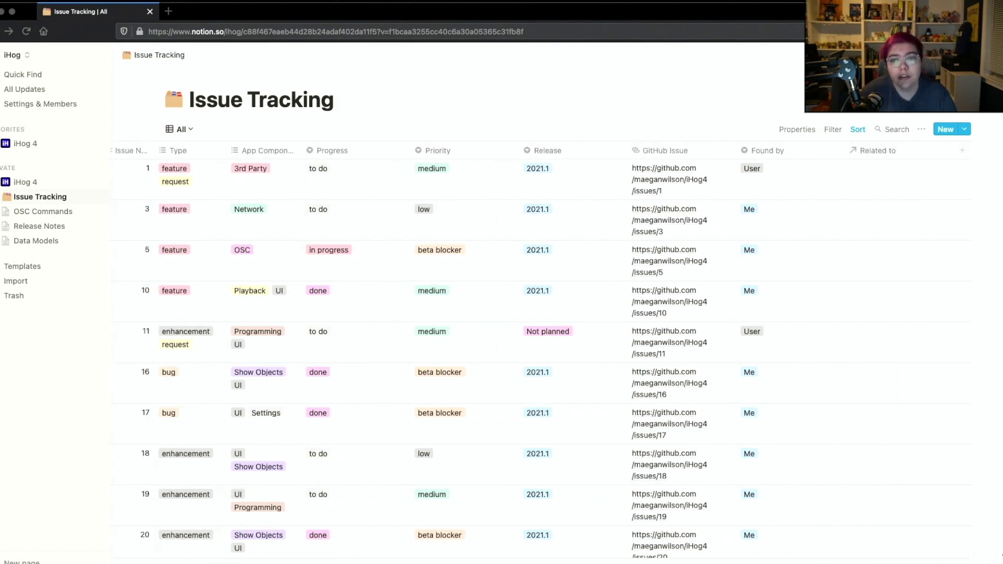
left_click(961, 155)
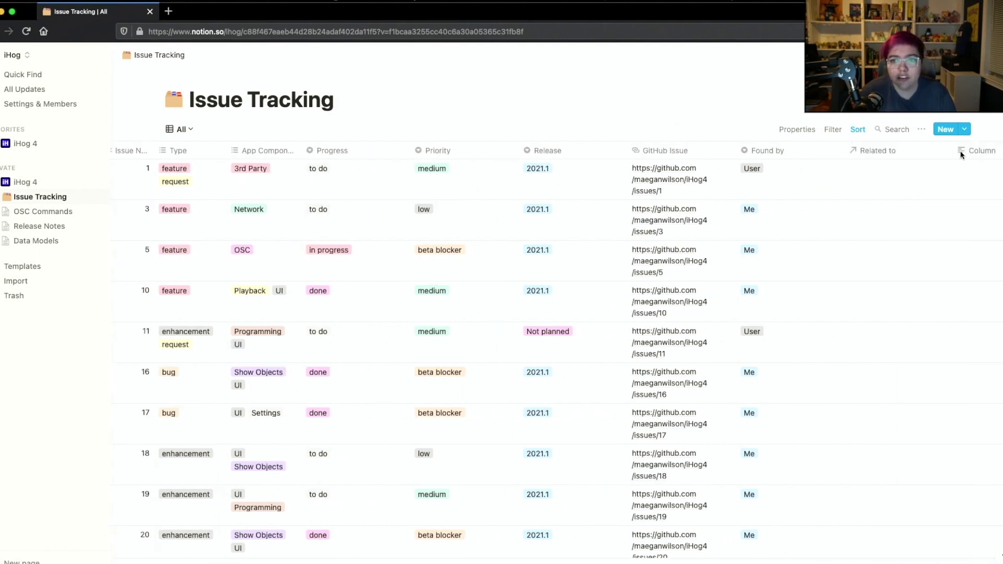
left_click(981, 157)
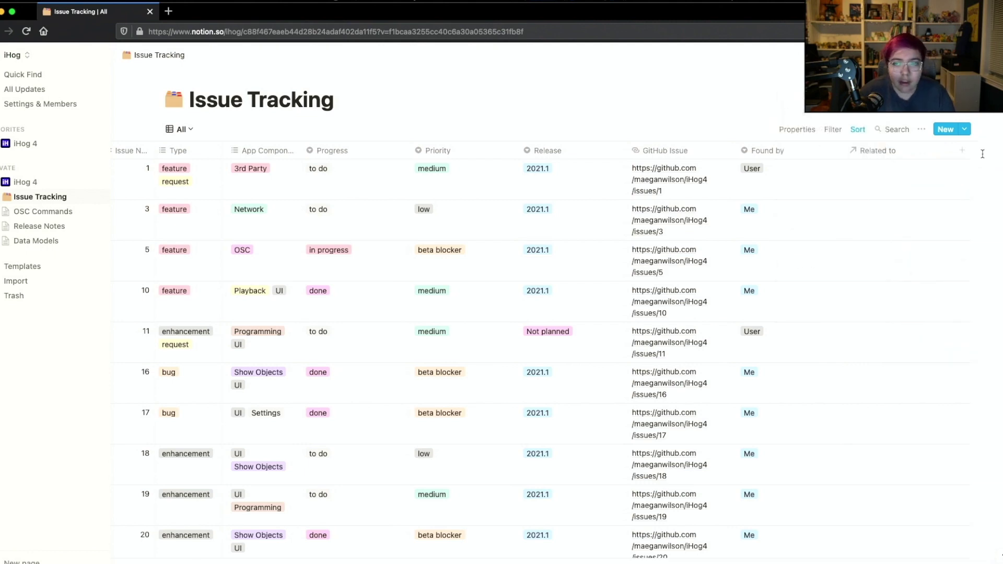
scroll(616, 193, "left", 5)
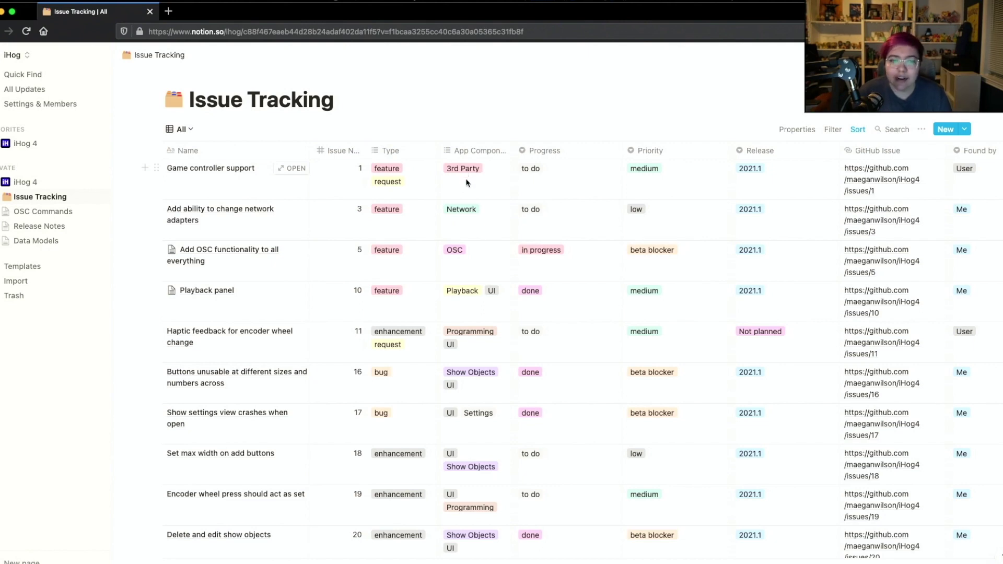
Step: Examine the Issue Tracking entries, including the app component options for issue 5 and the GitHub Issue and Found by columns
scroll(467, 182, "down", 2)
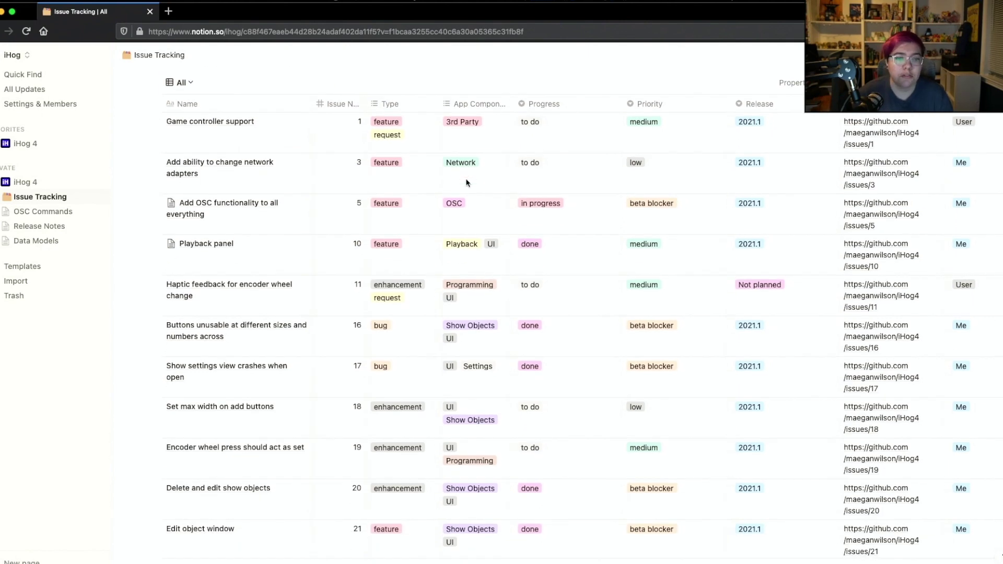
left_click(458, 204)
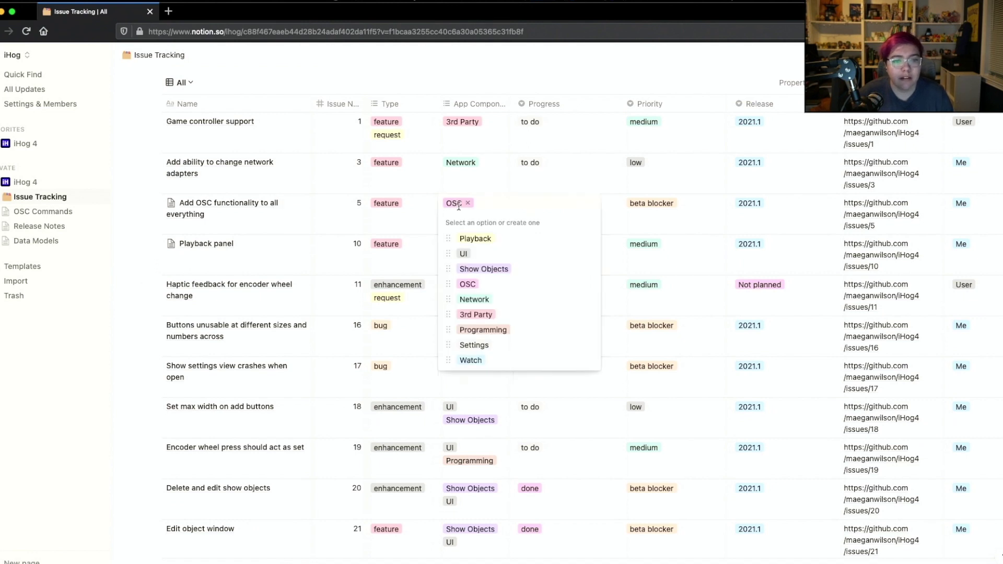
key("Escape")
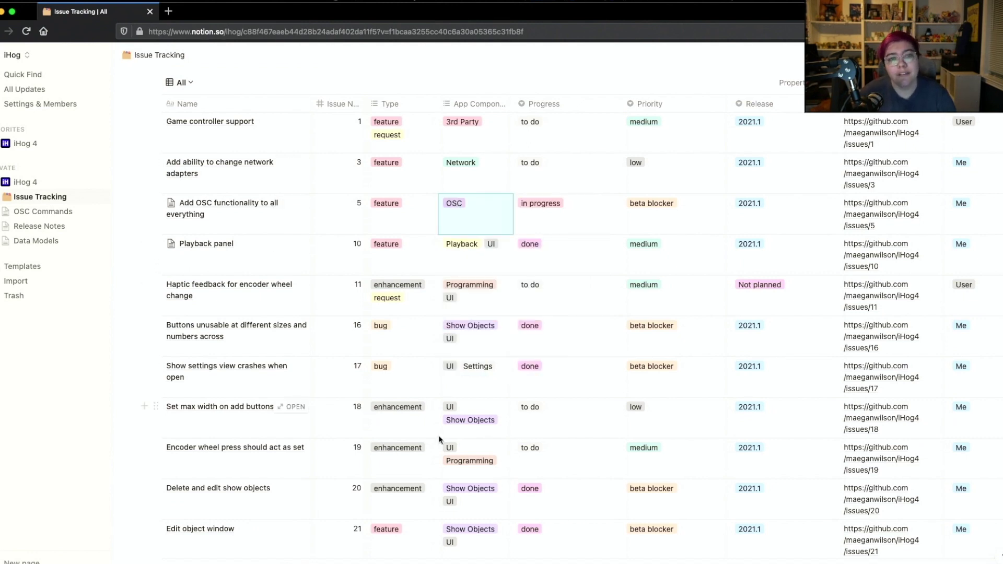
scroll(439, 439, "up", 2)
scroll(439, 439, "right", 1)
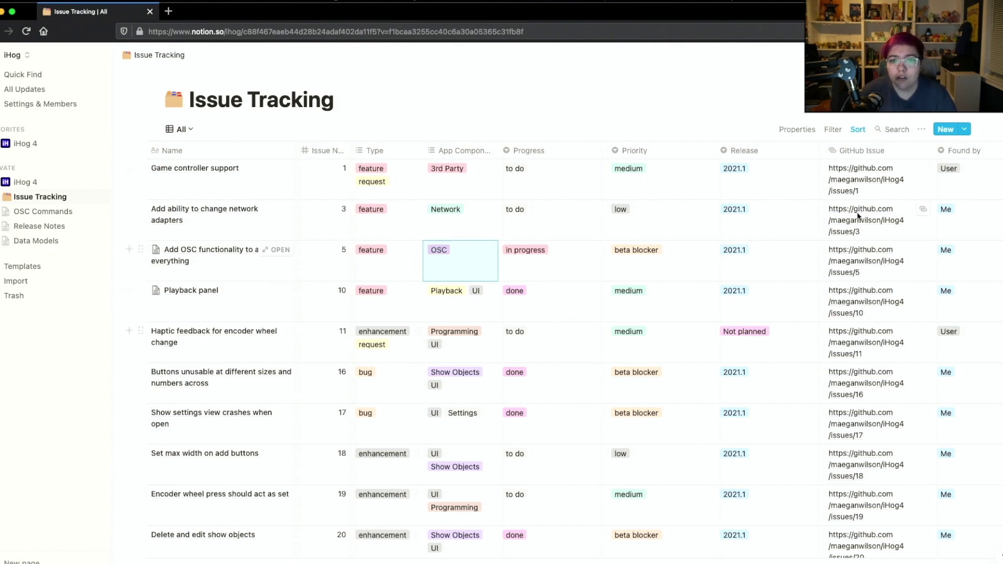
scroll(838, 364, "down", 1)
scroll(838, 365, "right", 2)
scroll(838, 365, "up", 1)
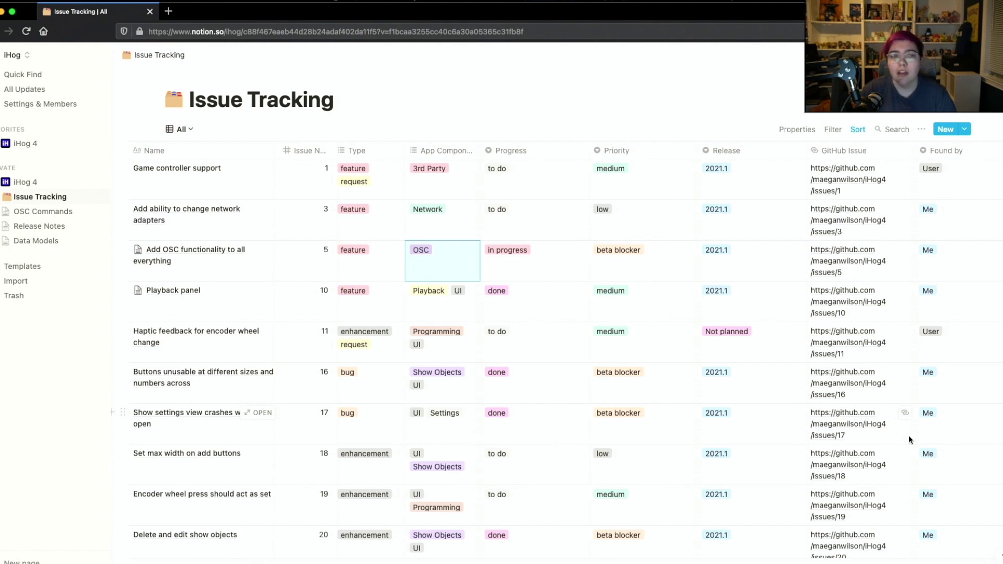
scroll(908, 435, "left", 3)
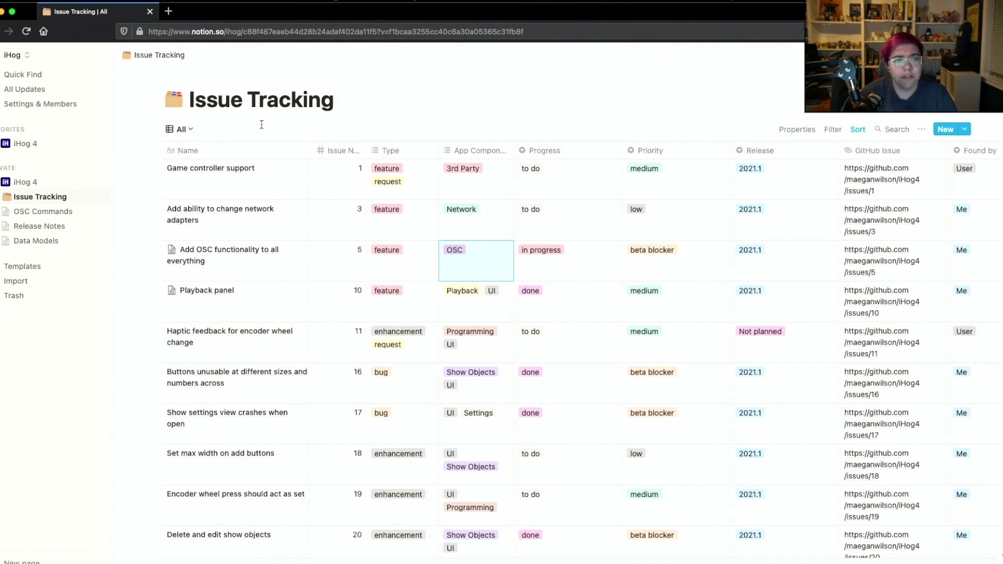
Step: Switch the Issue Tracking database to its Progress board view and look at the Haptic feedback for encoder wheel change card
left_click(181, 130)
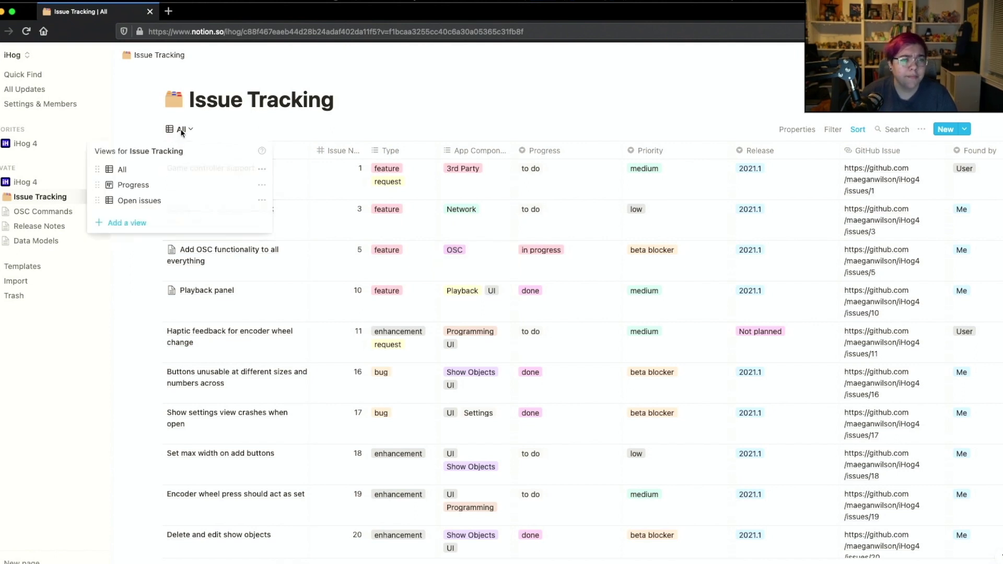
left_click(168, 185)
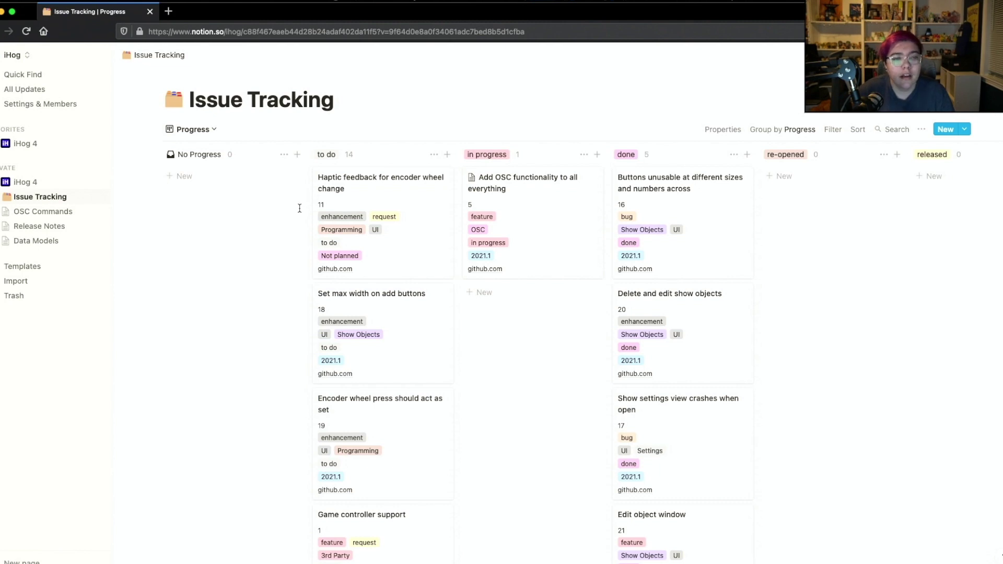
scroll(448, 219, "down", 2)
left_click(437, 208)
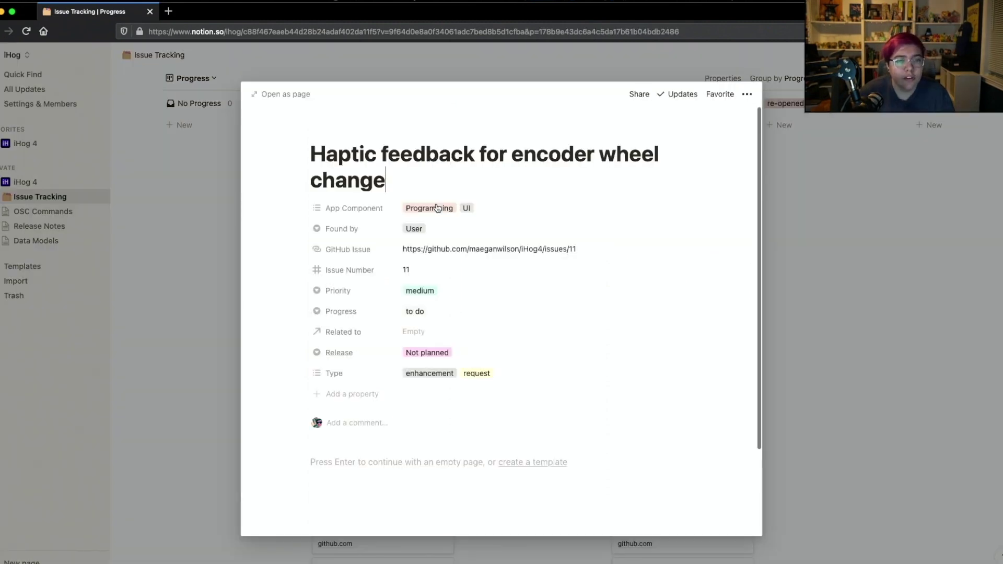
left_click(863, 365)
scroll(862, 364, "up", 2)
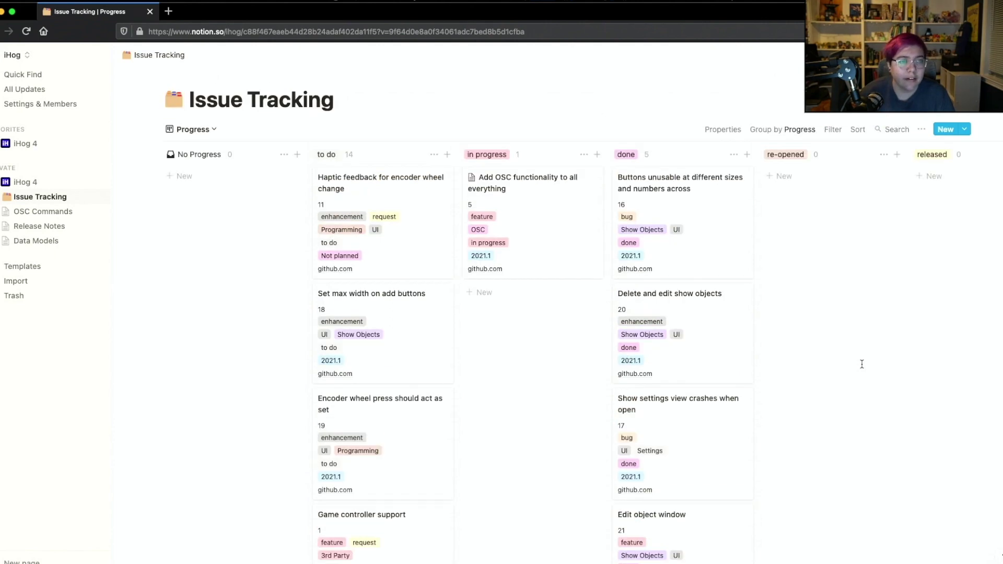
Step: Switch the Issue Tracking database to the Open issues view and display its filters
left_click(170, 131)
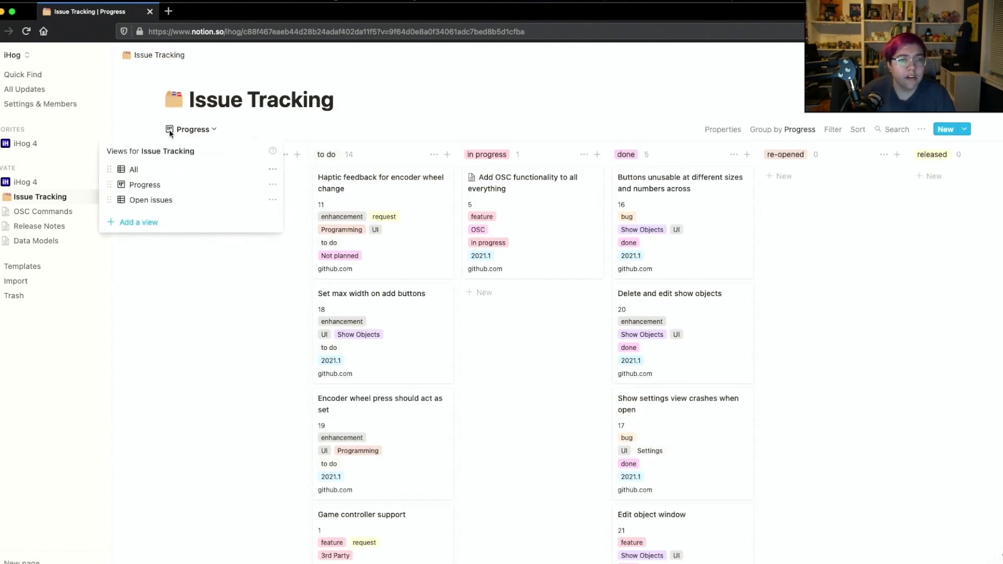
left_click(152, 202)
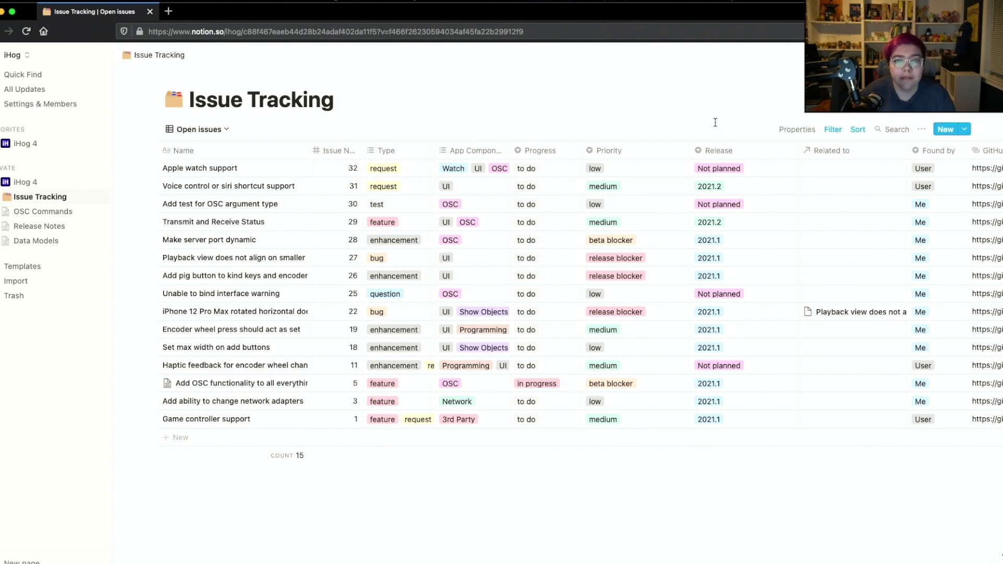
left_click(841, 130)
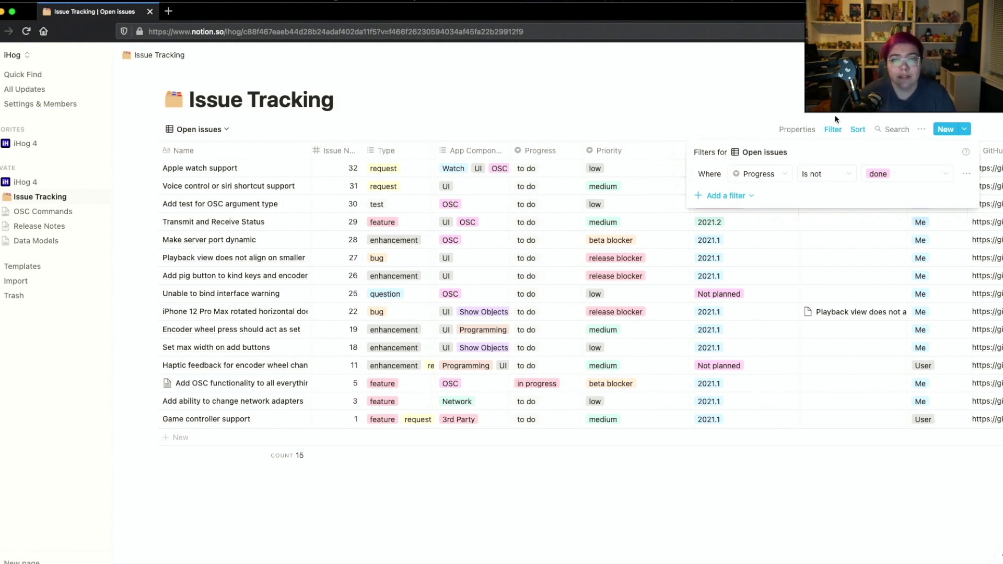
Step: Add a second filter to the Open issues view so that Release is 2021.1
left_click(720, 196)
left_click(734, 212)
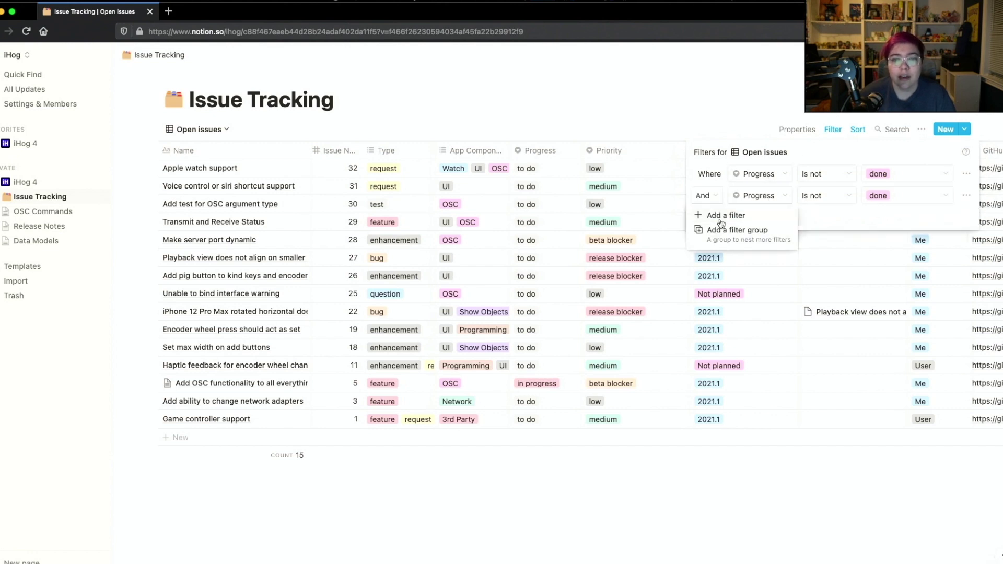
left_click(758, 198)
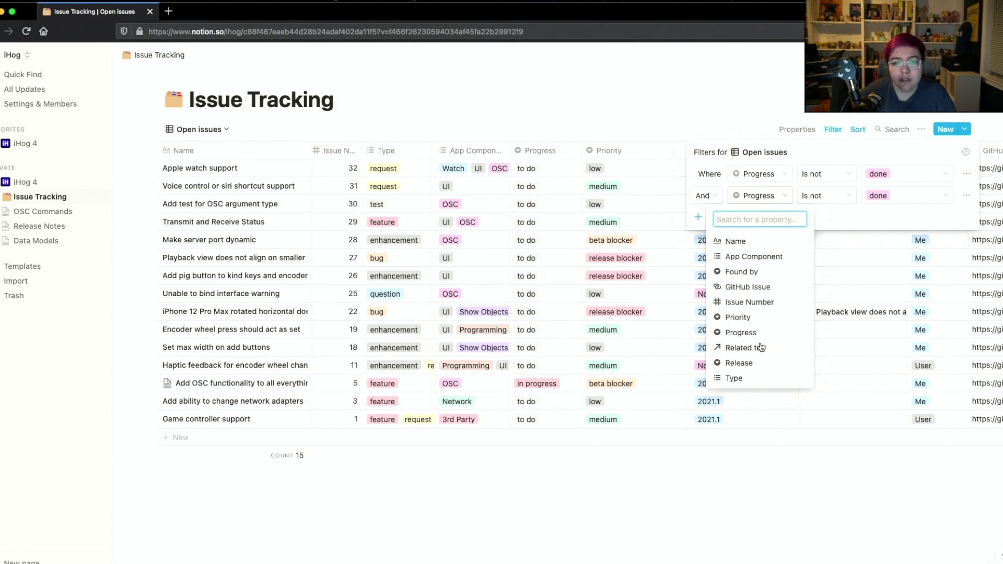
left_click(752, 366)
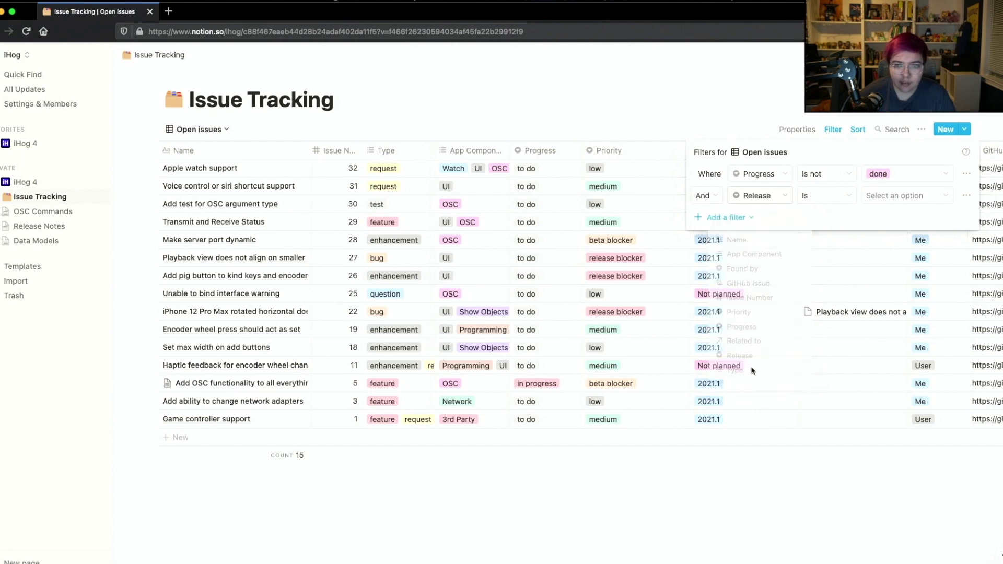
left_click(908, 194)
left_click(899, 273)
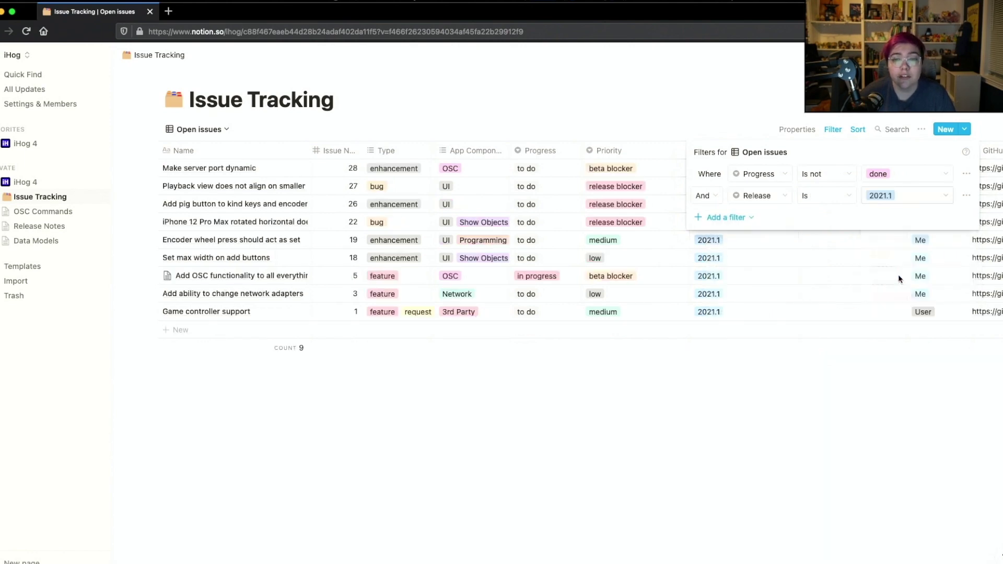
left_click(685, 389)
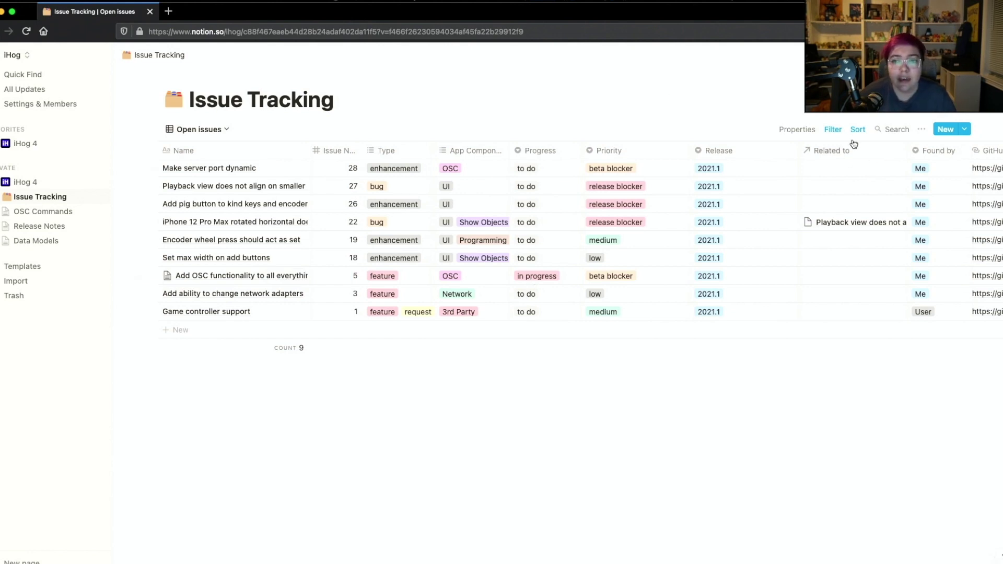
Step: Remove the Release filter from the Open issues view
left_click(830, 128)
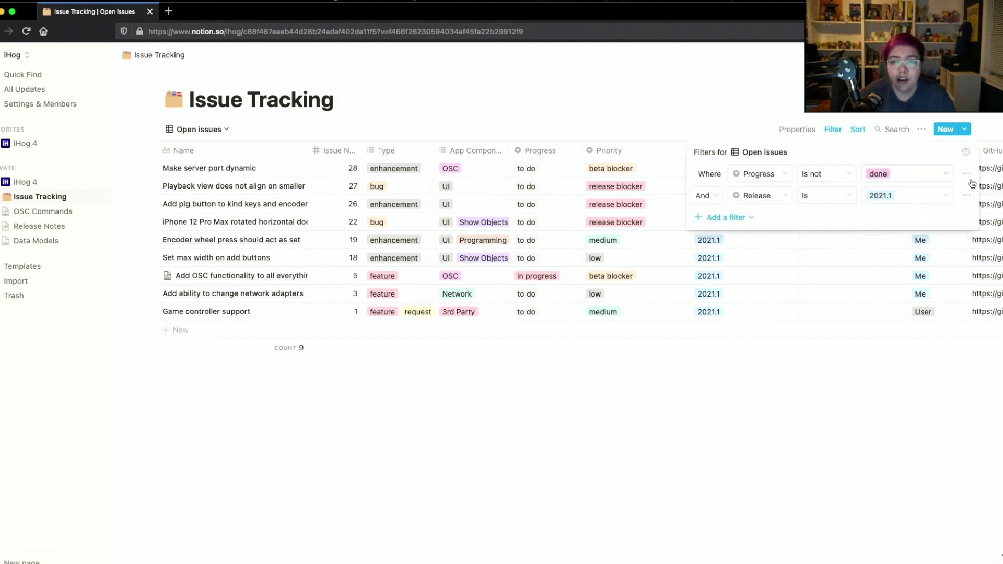
left_click(966, 196)
left_click(959, 218)
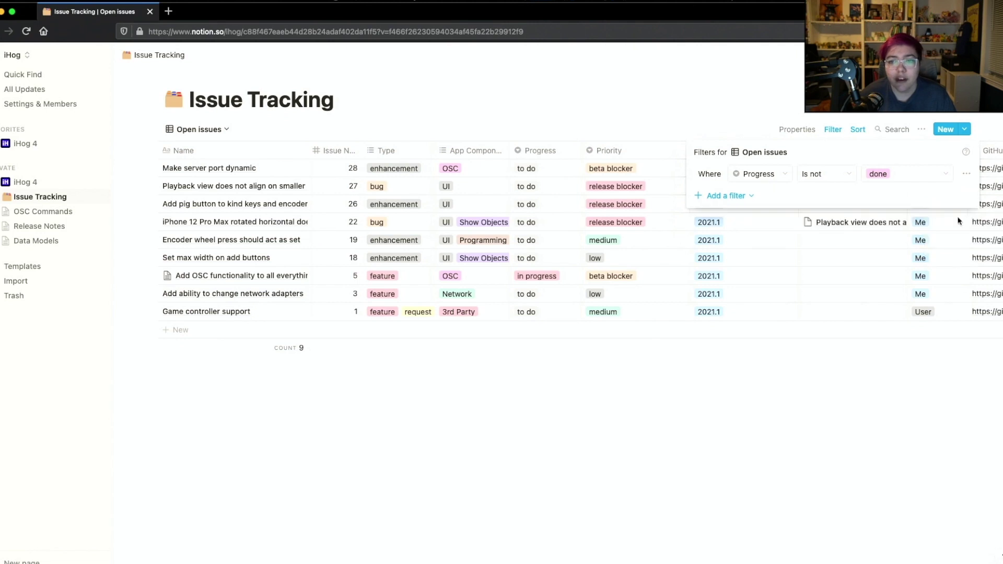
left_click(818, 406)
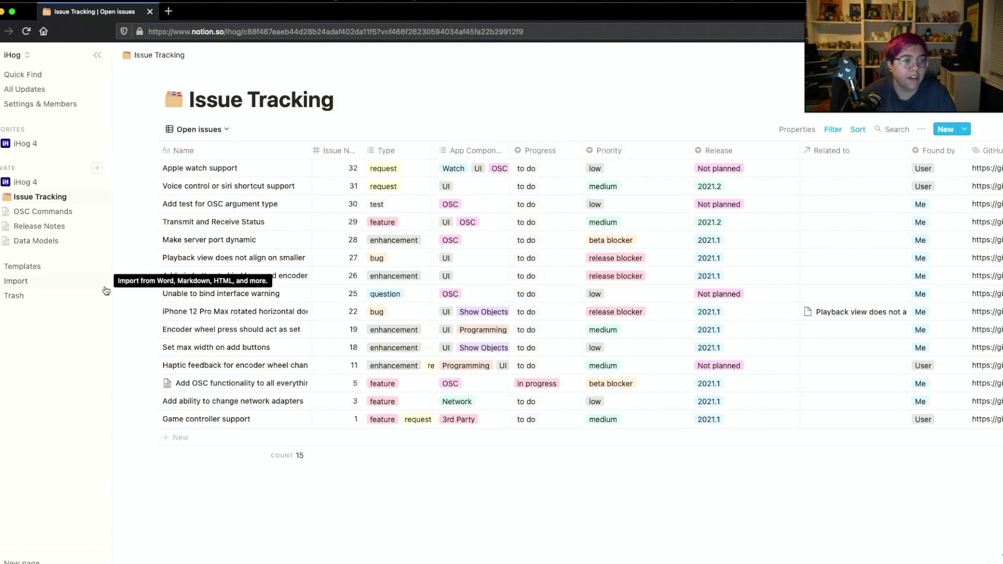
Step: Create a new private page titled Issue Tracker 2 as a table database
left_click(98, 170)
type("Issue Tracker 2")
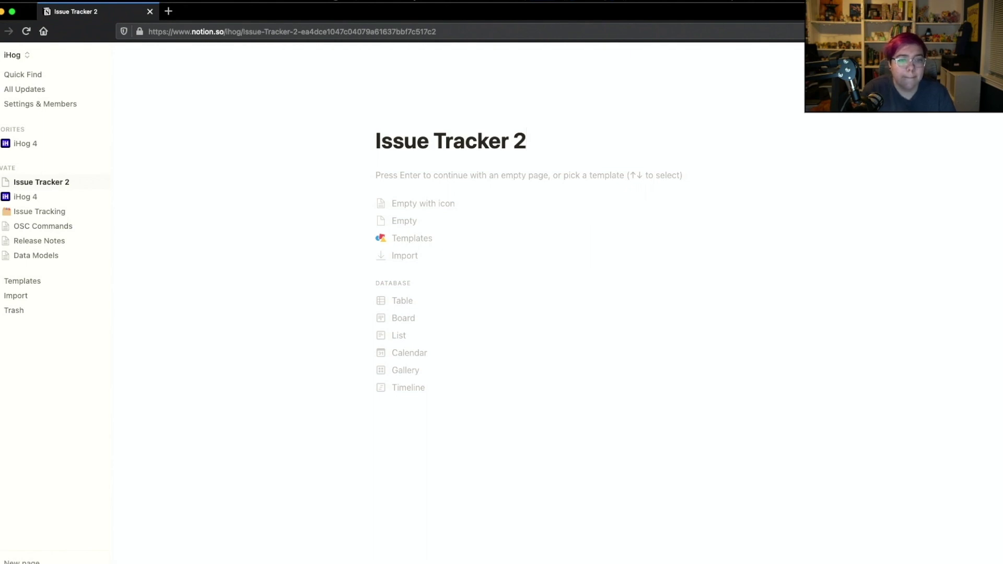
left_click(400, 301)
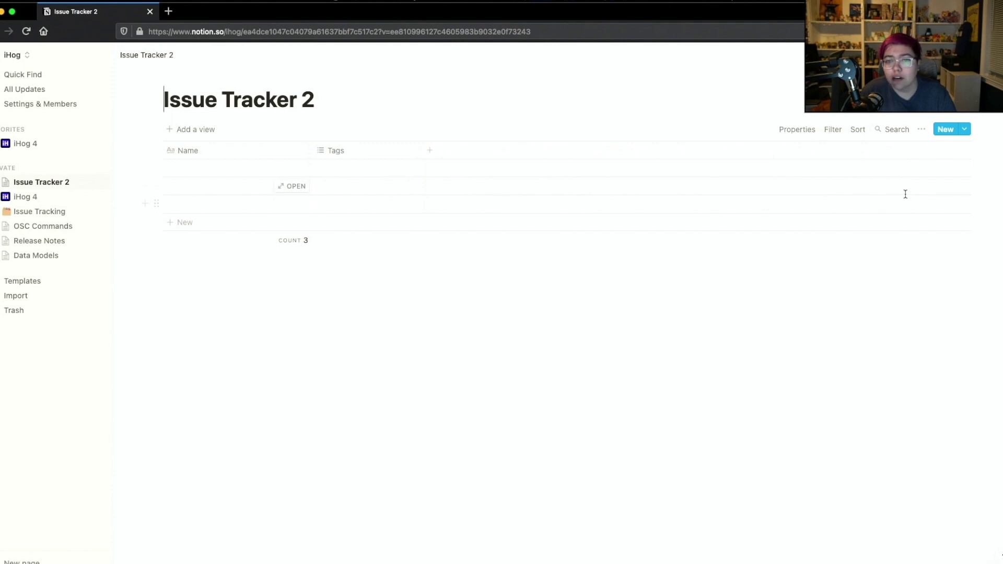
Step: Rename the Tags column of the Issue Tracker 2 table to Progress
left_click(394, 152)
type("p")
key("BackSpace")
type("Progress")
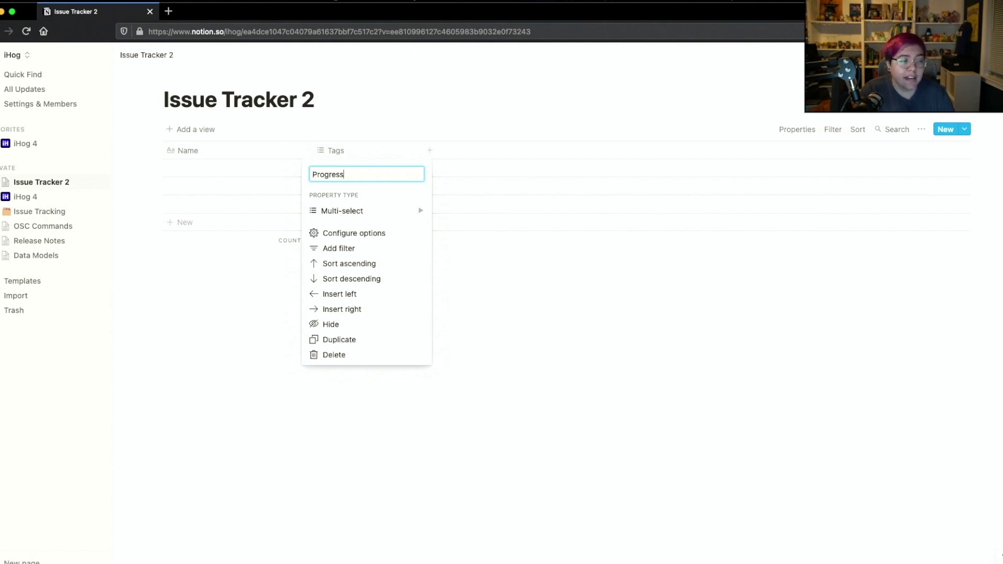
key("Return")
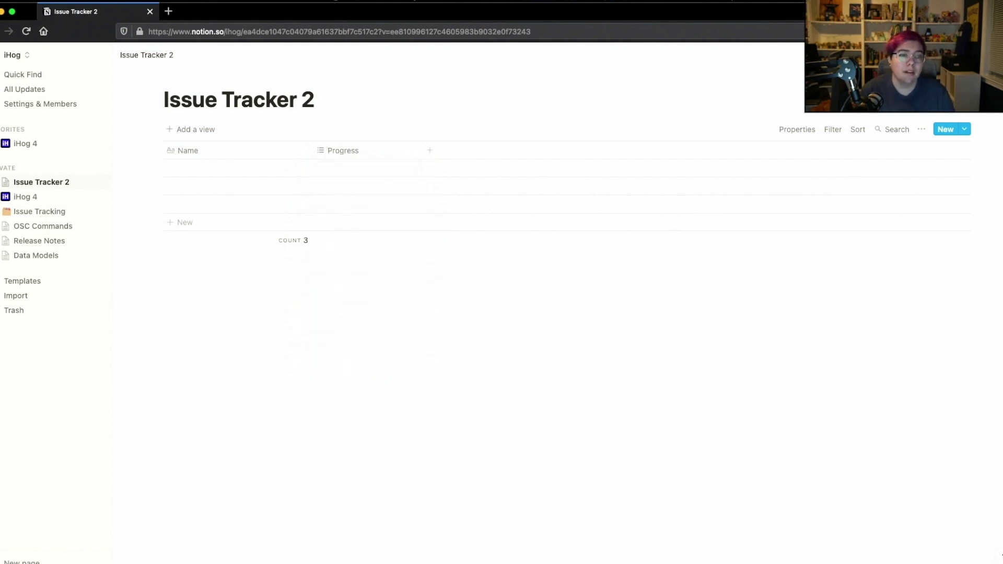
Step: Add a new column after Progress and change the Progress column's property type to Select
left_click(428, 150)
left_click(359, 143)
left_click(350, 148)
mouse_move(345, 214)
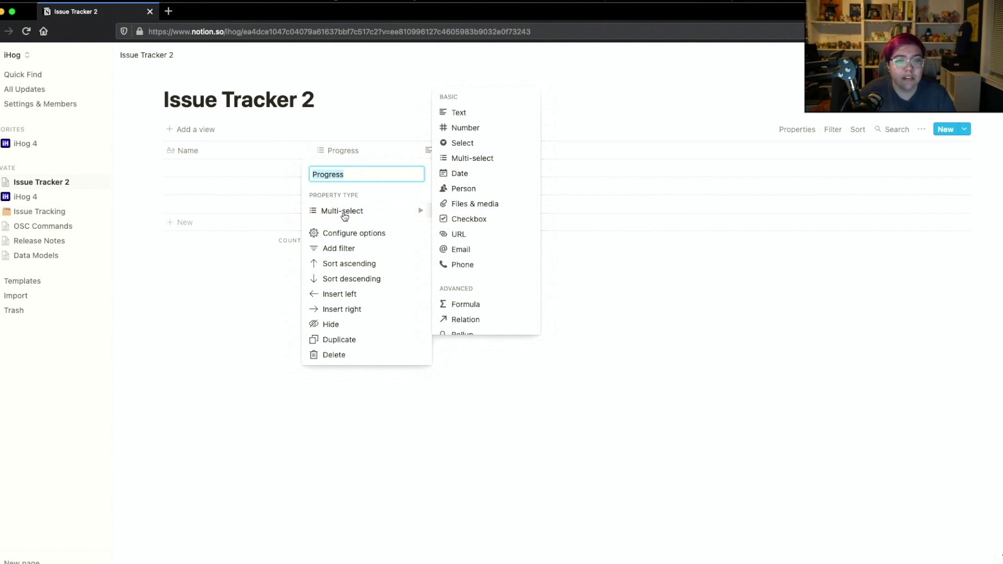
left_click(487, 142)
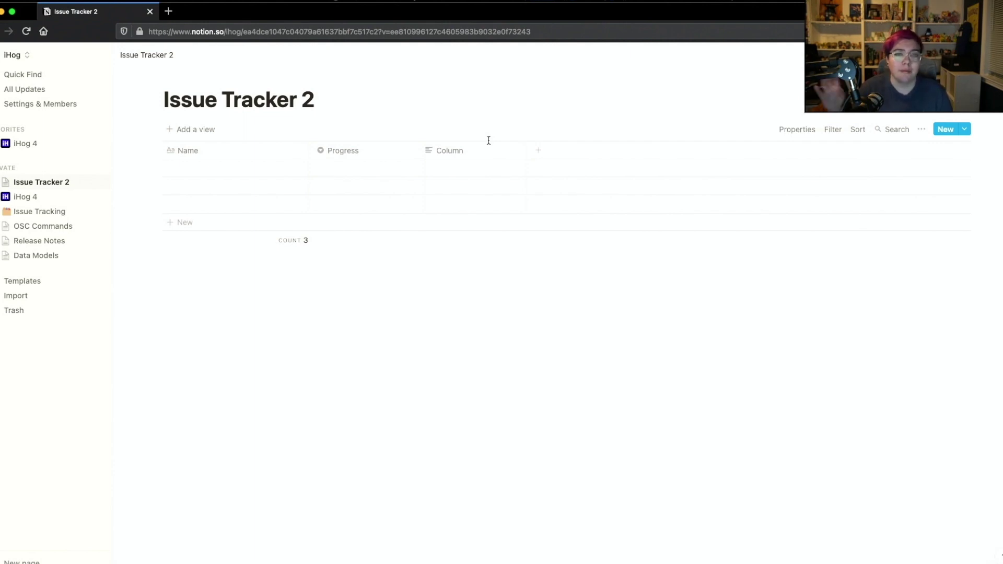
Step: Set the new column after Progress to the Number property type and name it Issue #
left_click(485, 157)
mouse_move(497, 211)
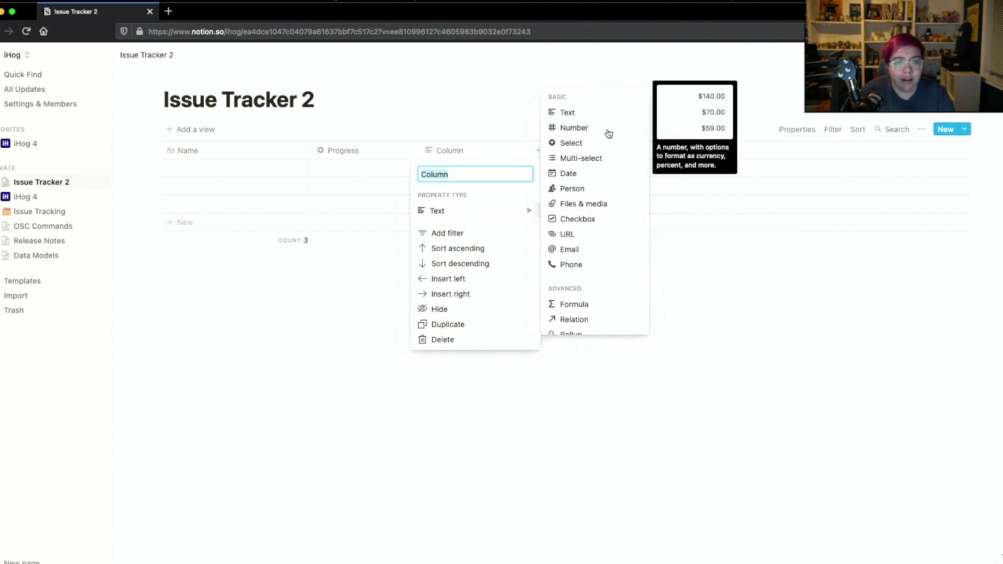
scroll(606, 255, "down", 3)
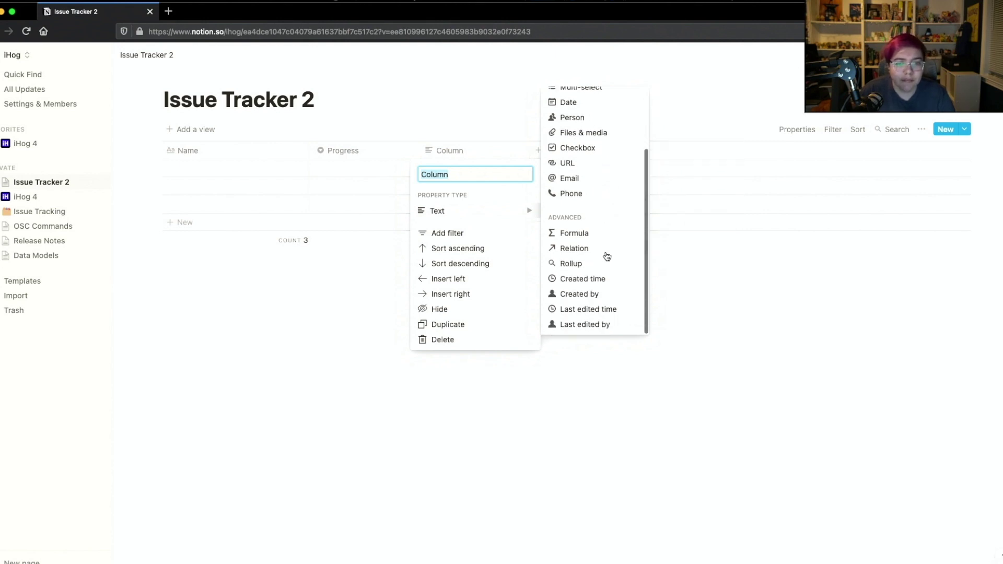
scroll(605, 255, "up", 3)
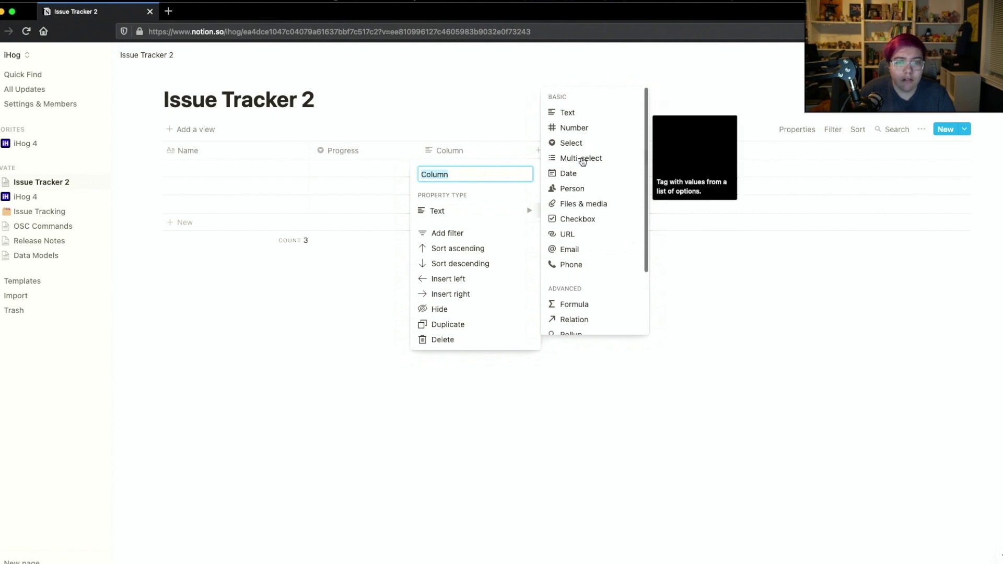
left_click(585, 131)
left_click(453, 150)
type("Issue #")
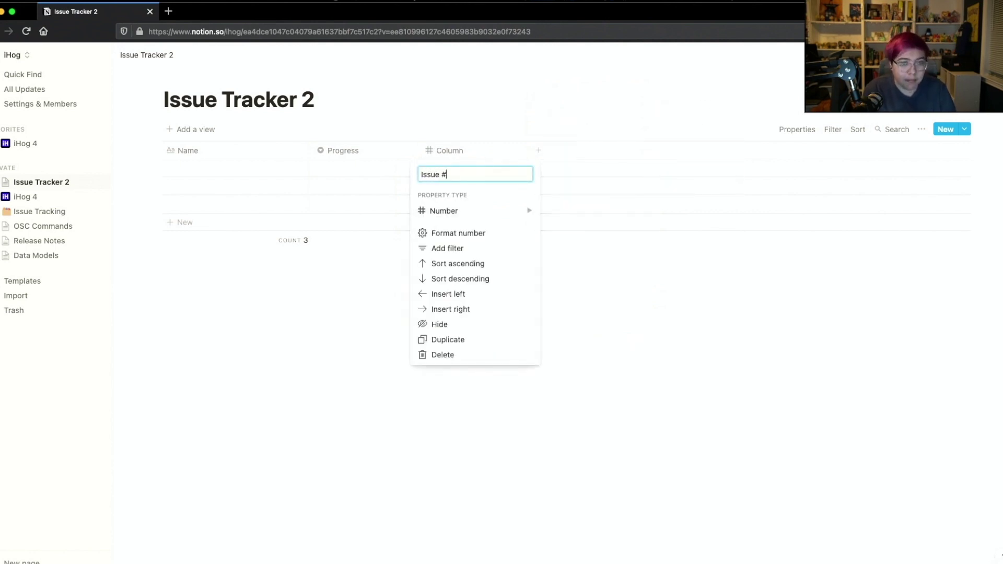
key("Return")
Step: Add a column after Issue # with the Created by property type
left_click(551, 155)
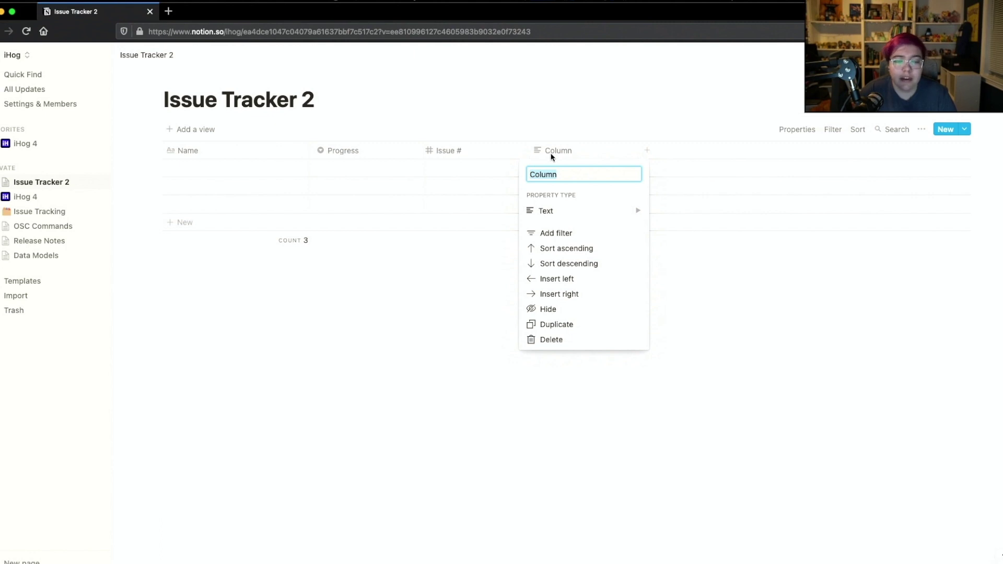
mouse_move(555, 210)
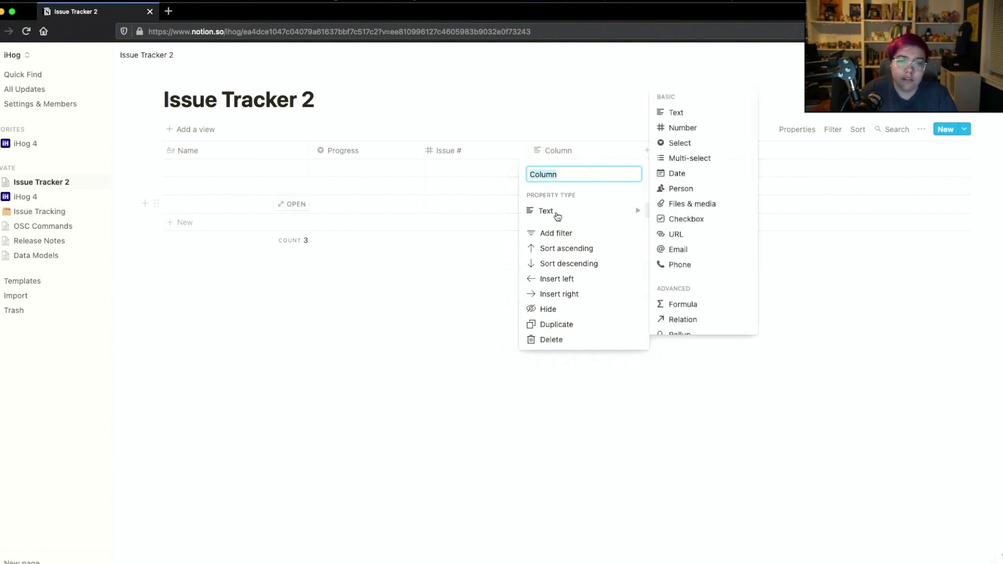
scroll(695, 258, "down", 3)
left_click(678, 292)
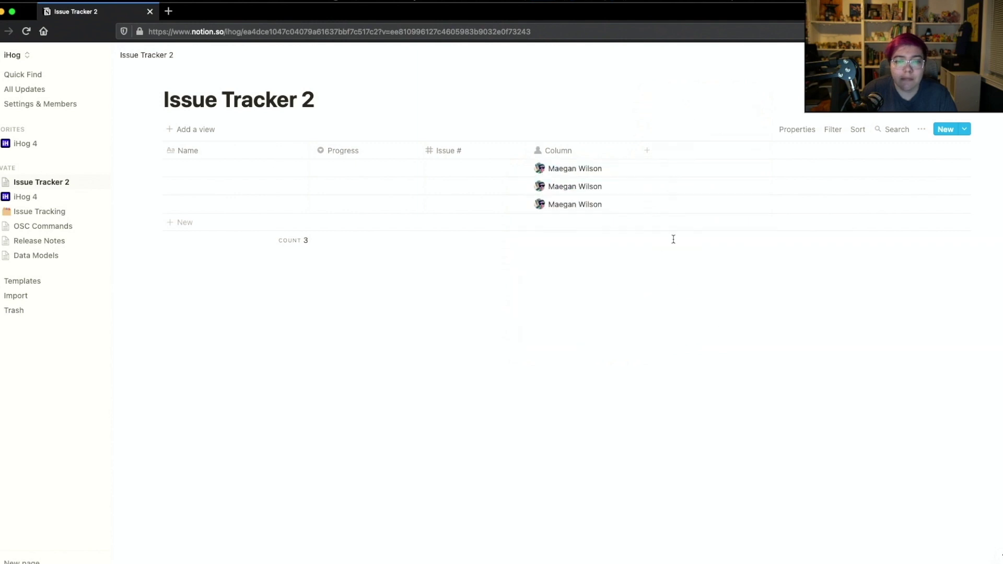
Step: Add another column at the end of the table with the Last edited by property type
left_click(655, 152)
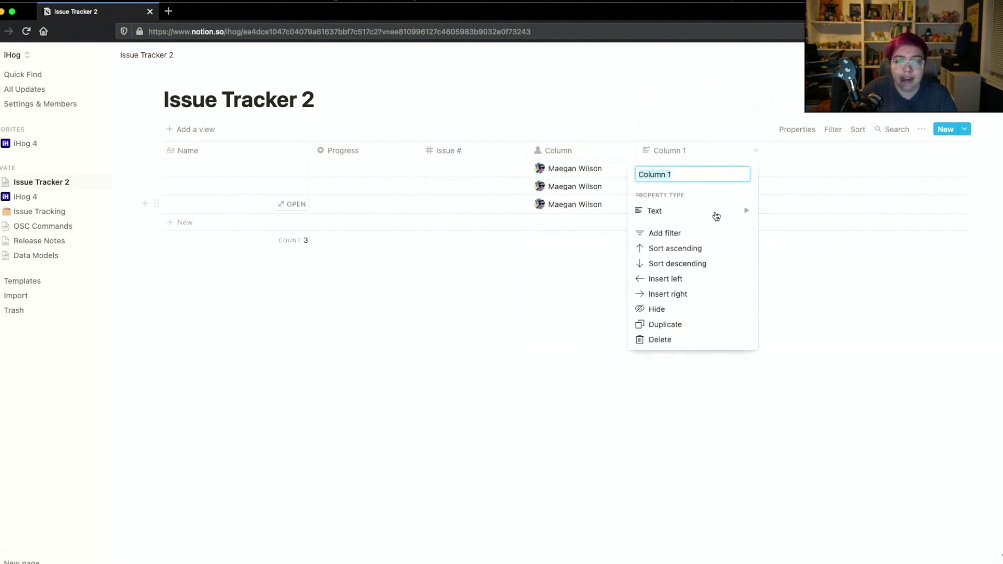
mouse_move(714, 214)
scroll(799, 298, "down", 2)
left_click(813, 323)
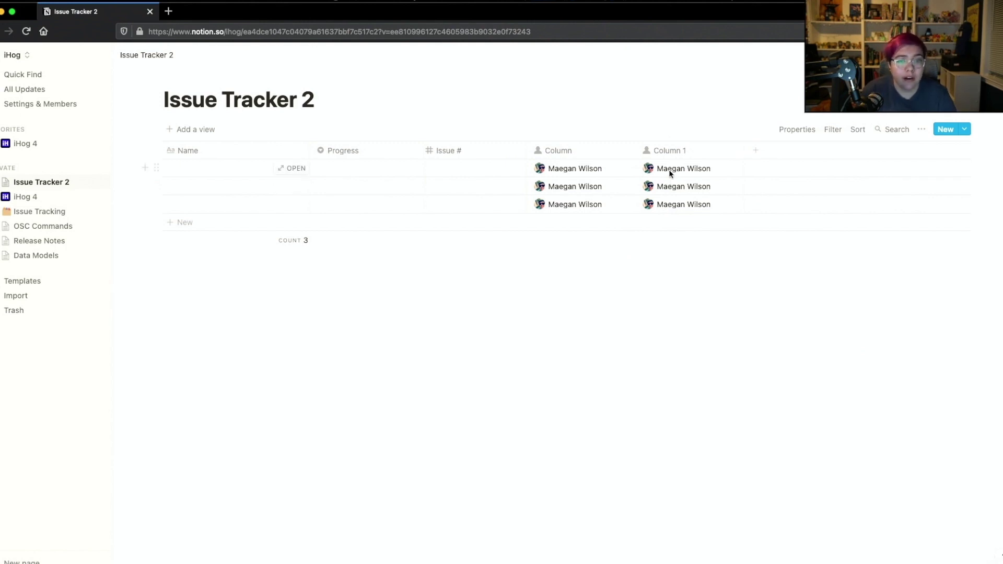
Step: Delete the Last edited by and Created by columns from the Issue Tracker 2 table
left_click(661, 146)
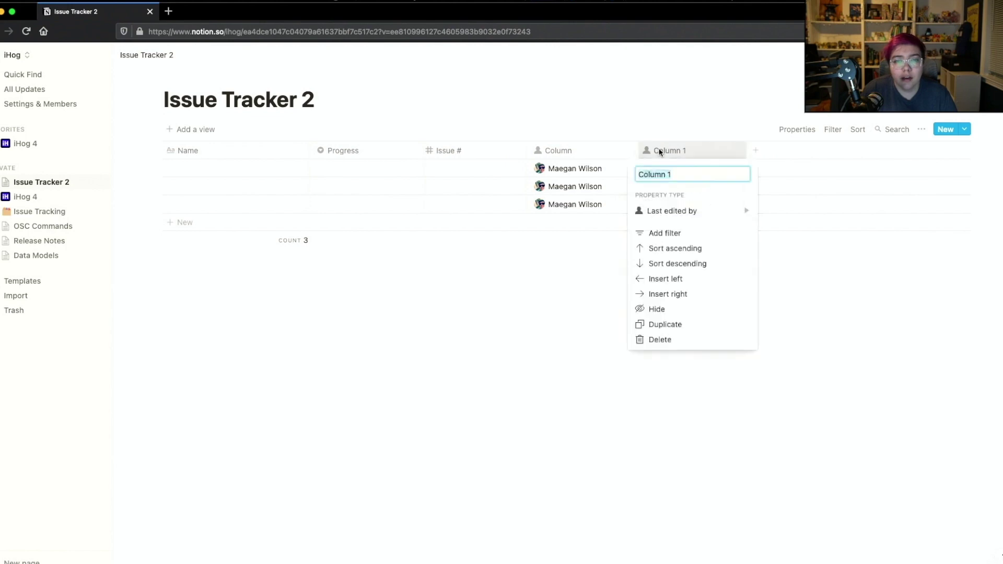
left_click(657, 343)
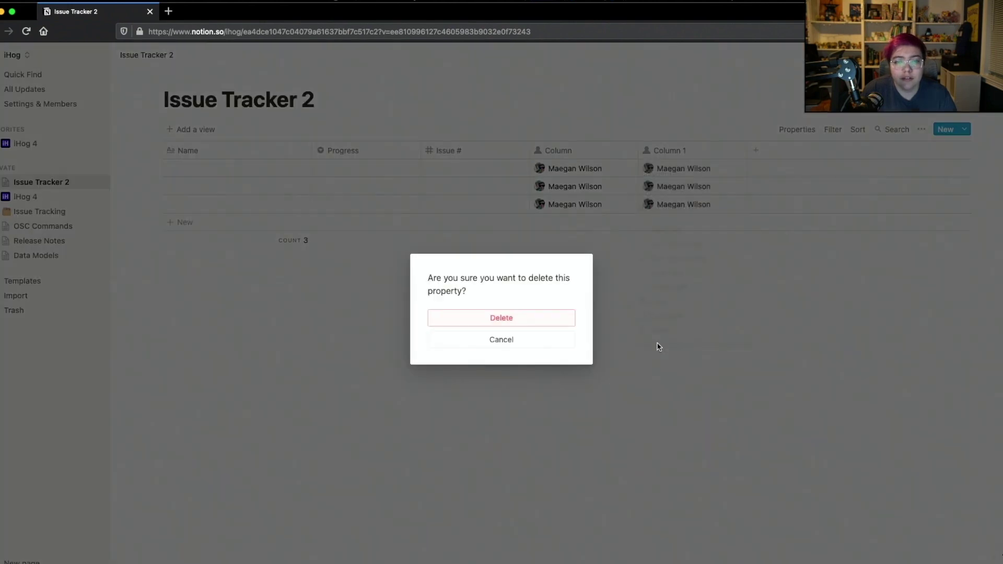
left_click(528, 326)
left_click(582, 156)
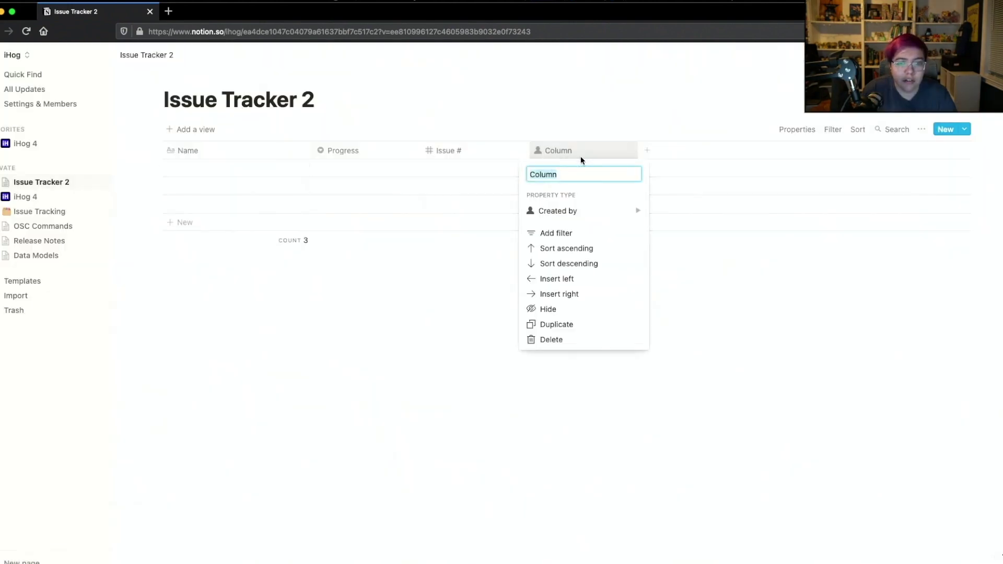
left_click(549, 337)
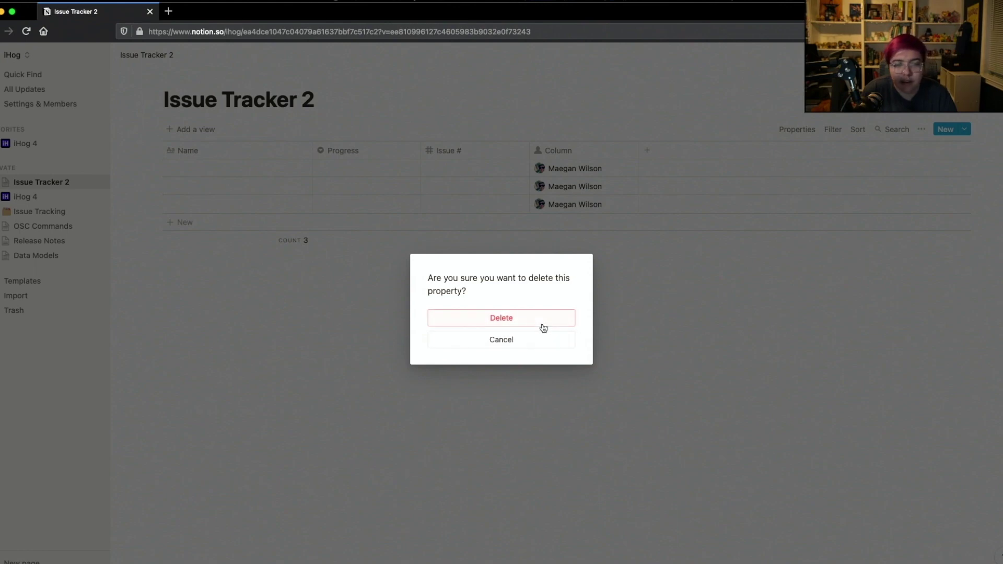
left_click(543, 328)
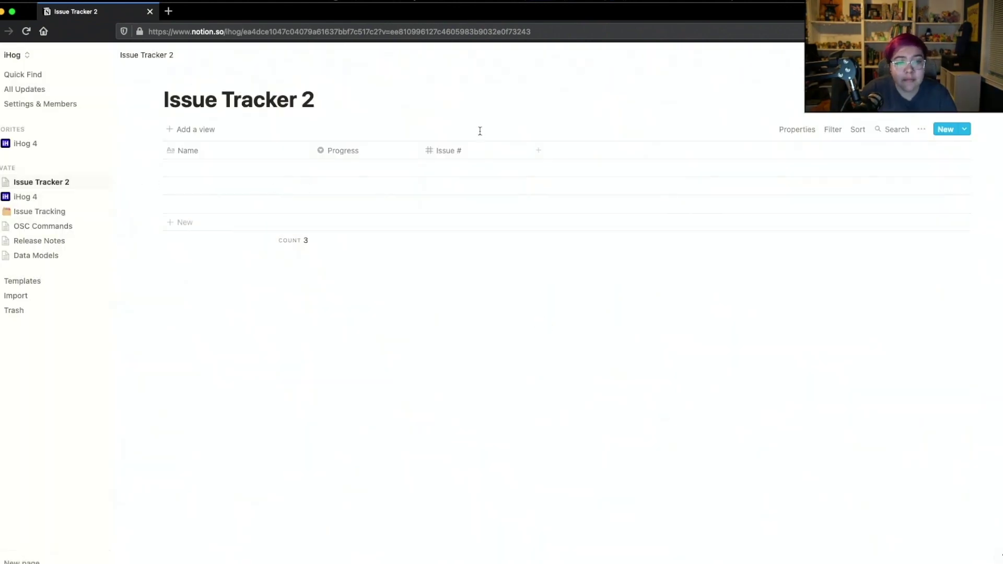
Step: Add a column after Issue # with the Date property type and name it Finish by
left_click(539, 152)
left_click(578, 217)
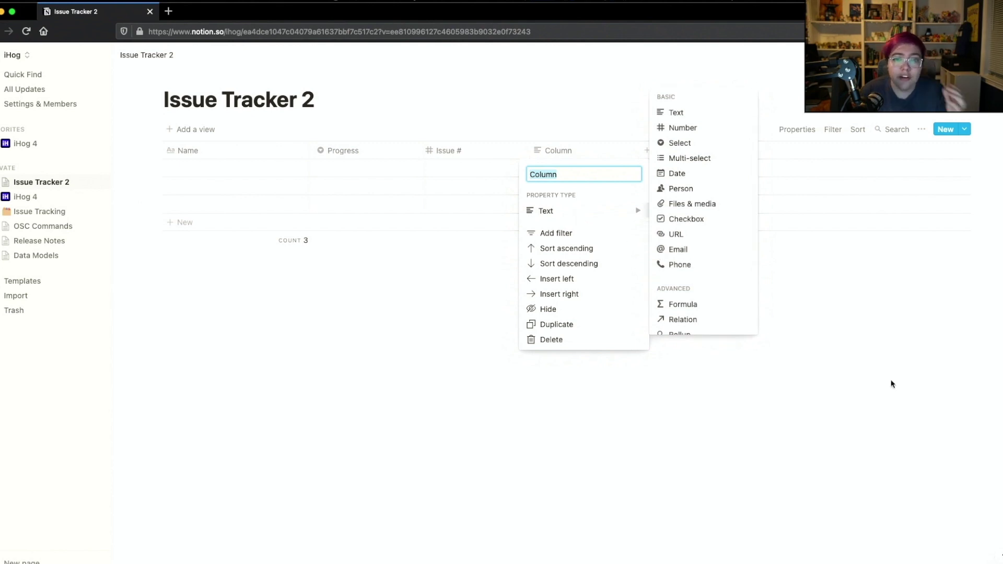
left_click(696, 173)
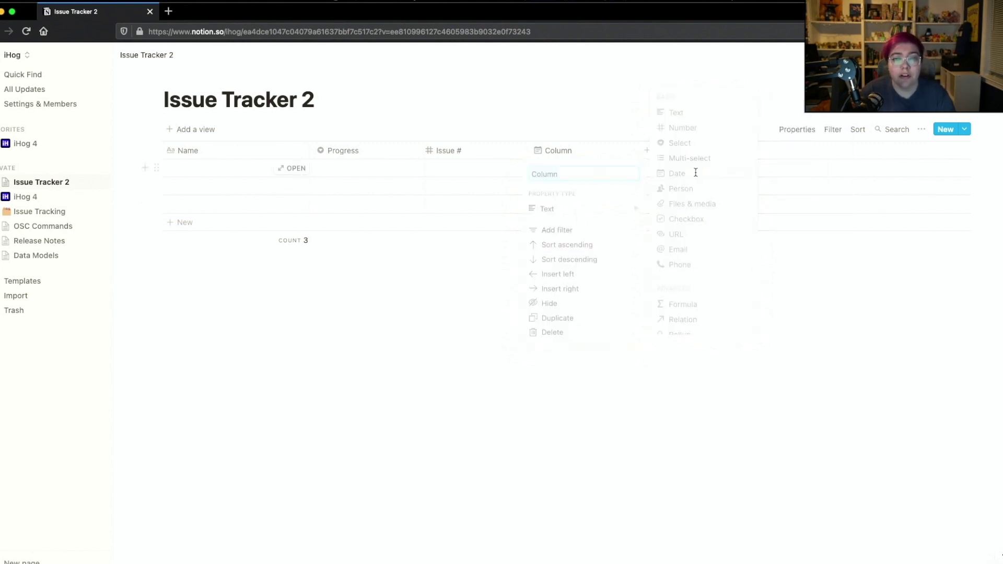
left_click(599, 156)
type("Finish by")
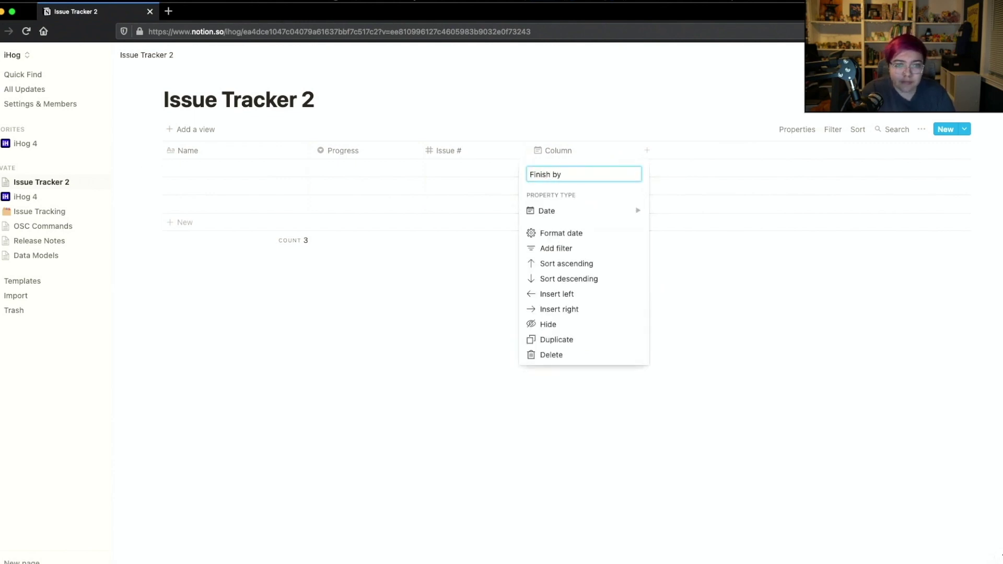
key("Return")
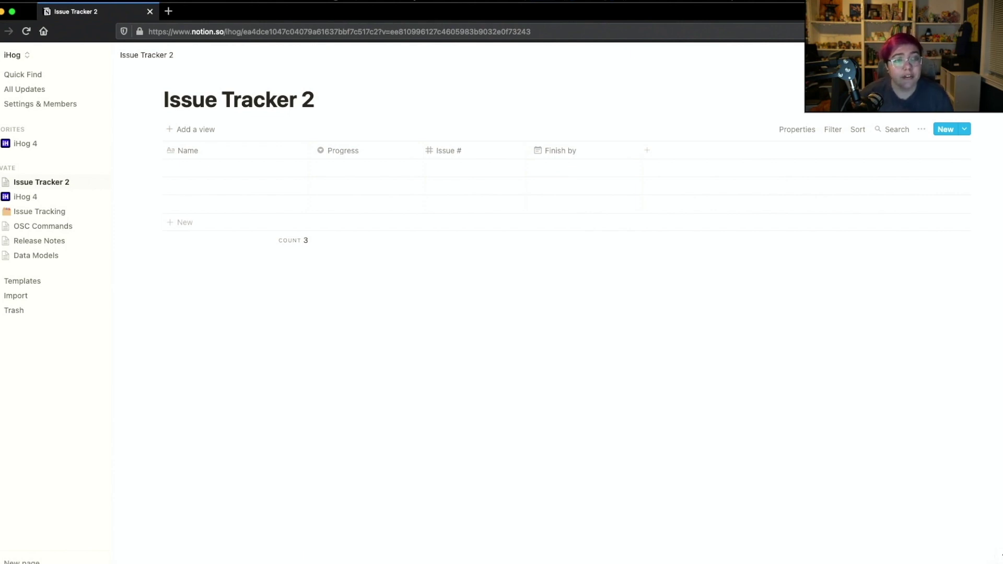
Step: Review the view types offered for Issue Tracker 2 and the saved views of the Issue Tracking database
left_click(213, 130)
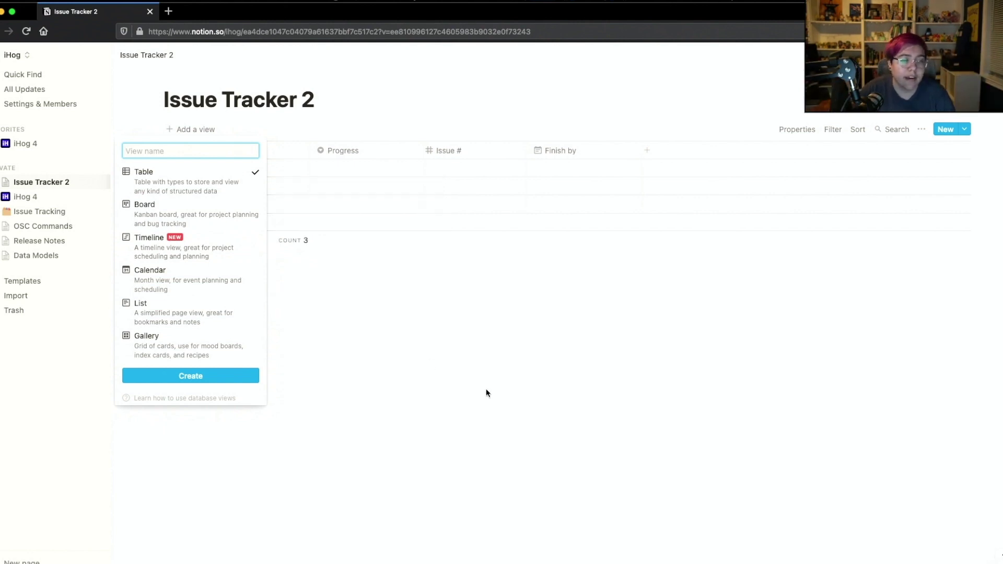
left_click(549, 431)
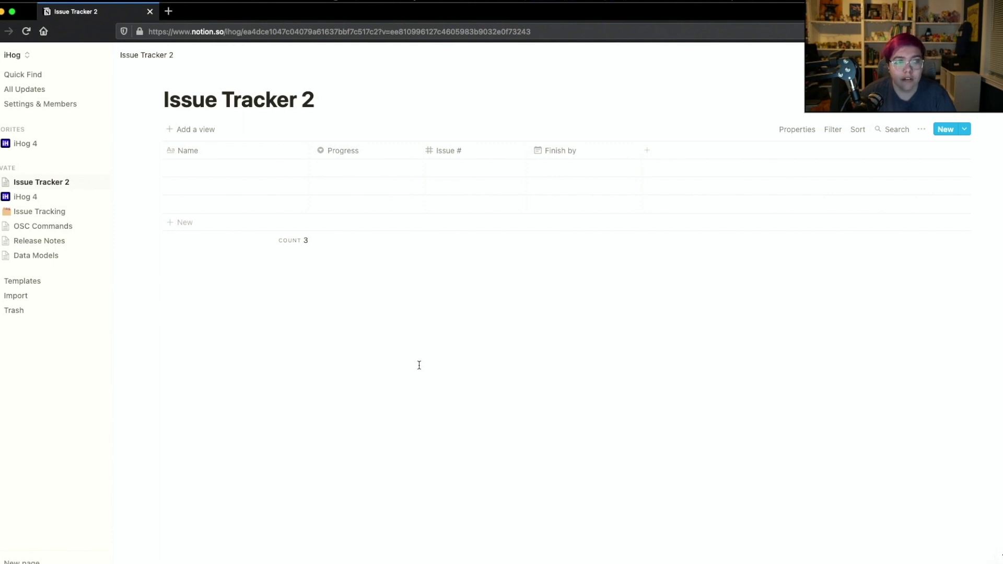
left_click(52, 212)
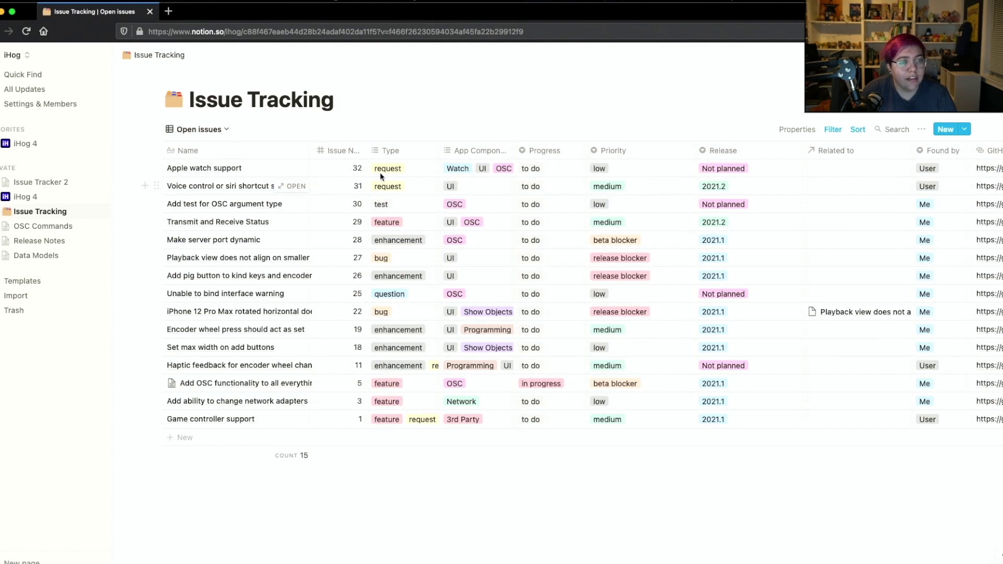
left_click(207, 129)
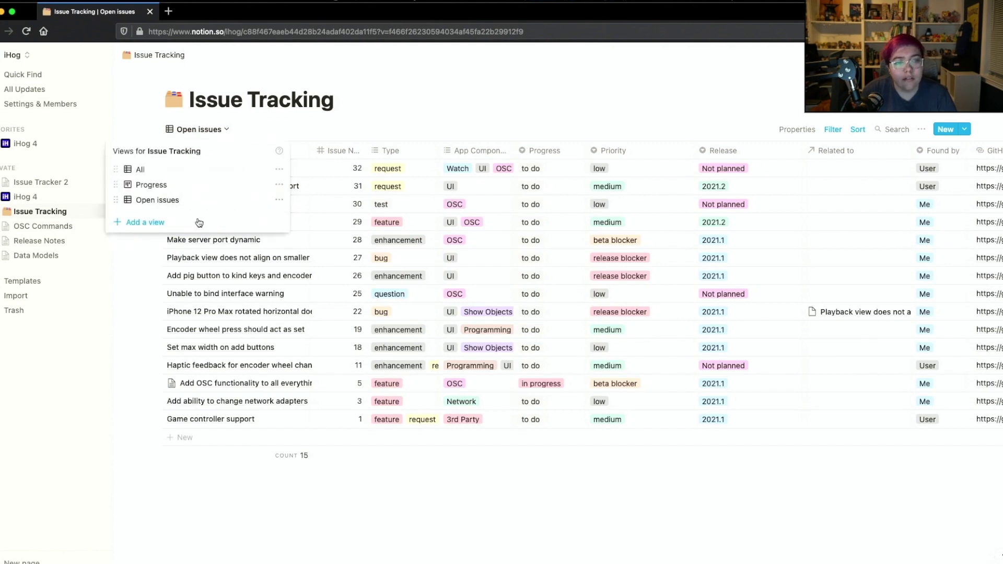
left_click(419, 138)
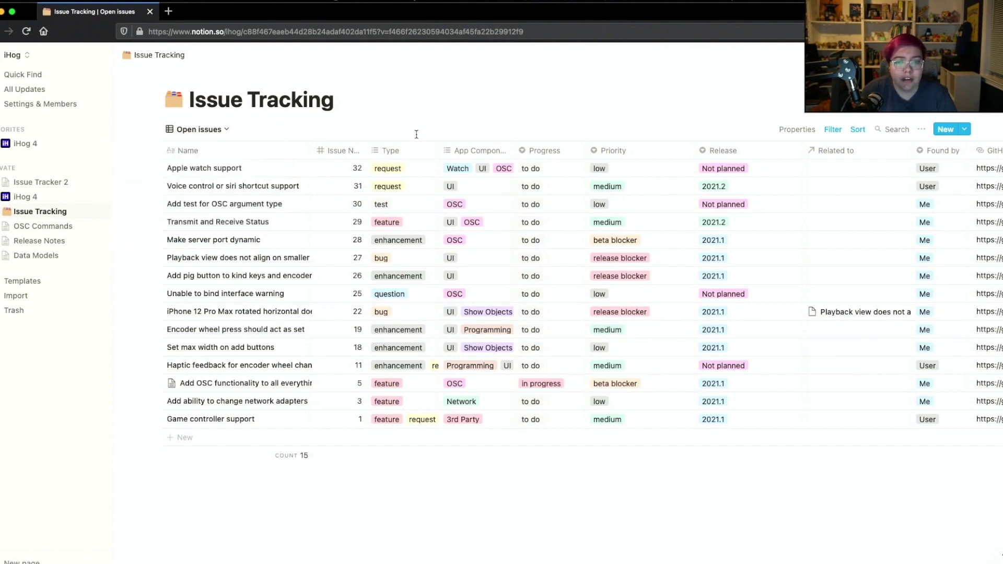
Step: Examine the columns of the Open issues table across to GitHub Issue
scroll(537, 271, "right", 5)
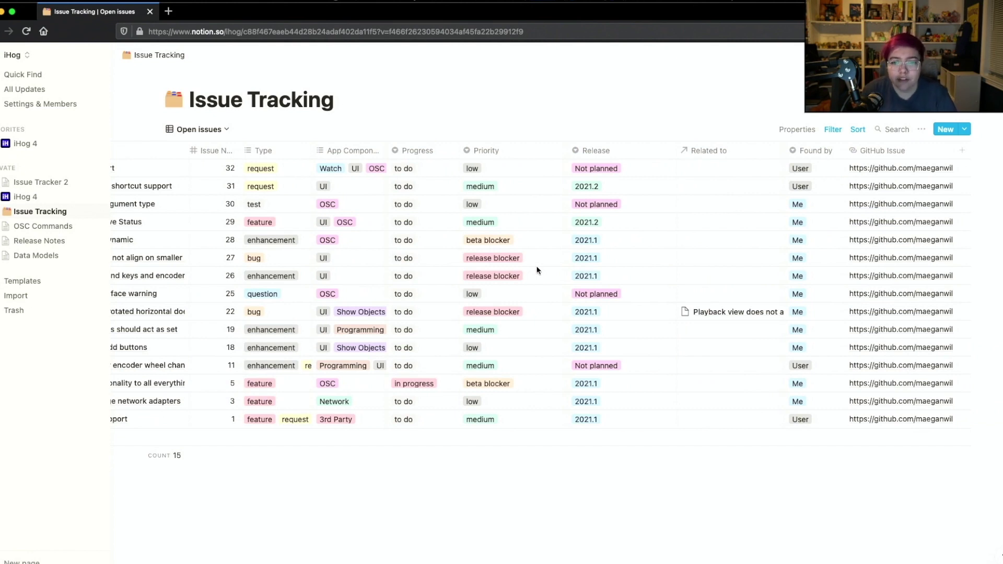
scroll(537, 270, "left", 1)
scroll(537, 270, "left", 4)
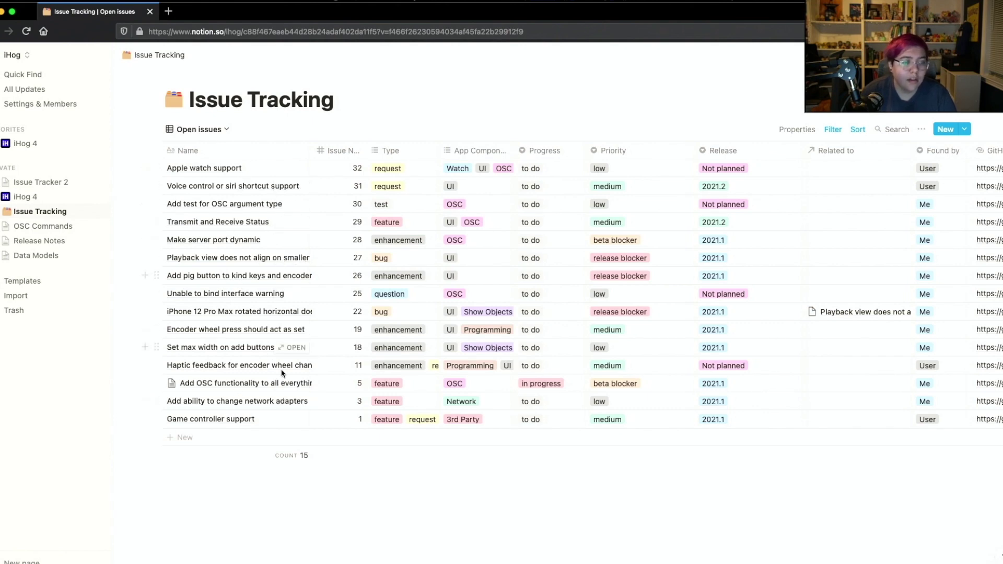
Step: Open the issue Add OSC functionality to all everything, review its properties, comment field and task checklists, and close it
left_click(296, 385)
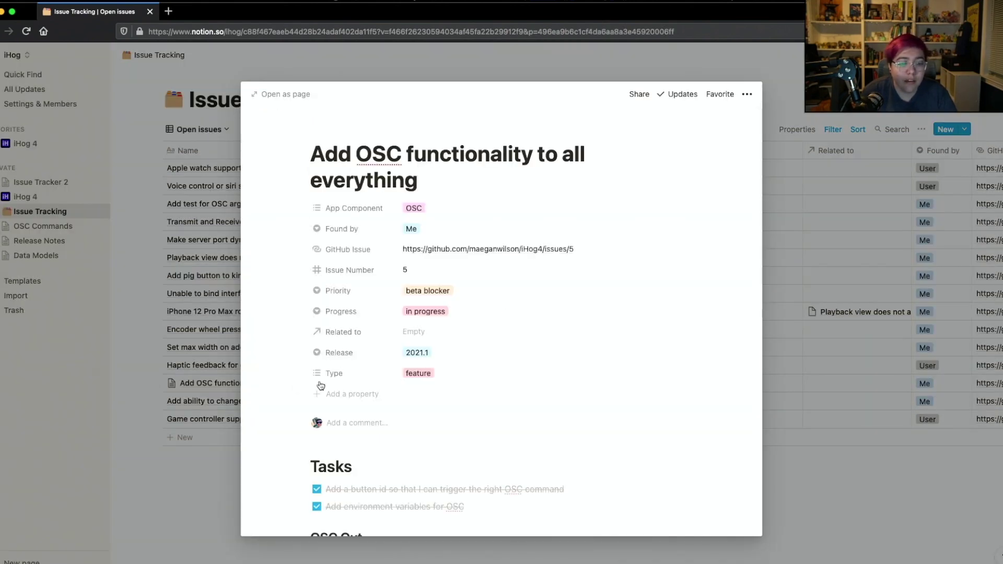
scroll(484, 351, "down", 2)
scroll(484, 351, "down", 4)
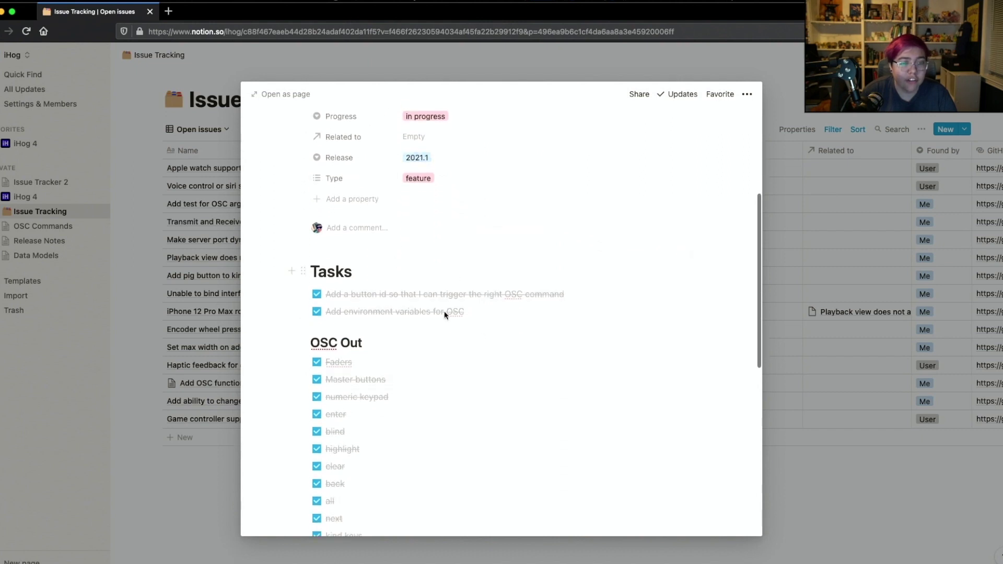
scroll(433, 446, "down", 10)
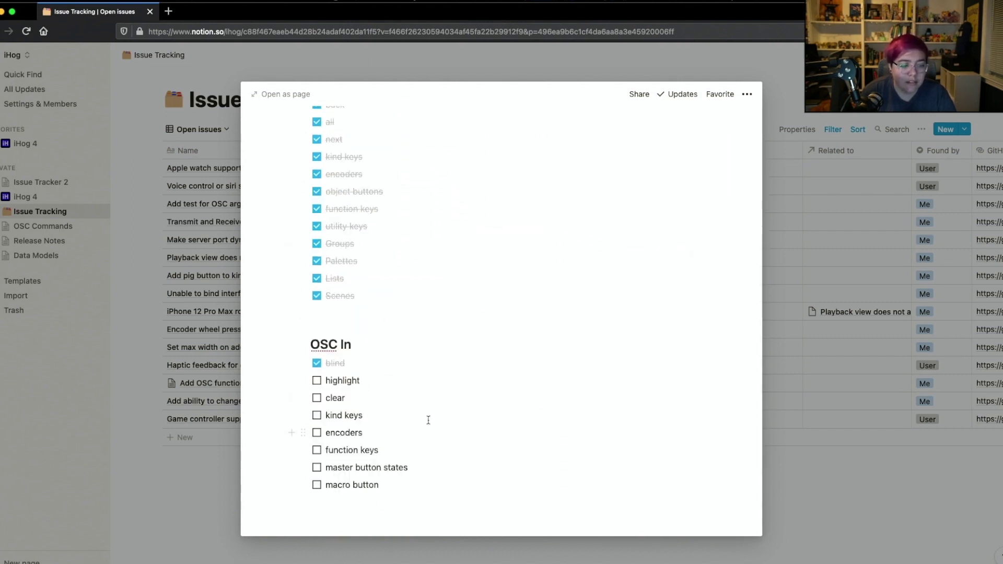
scroll(428, 420, "up", 15)
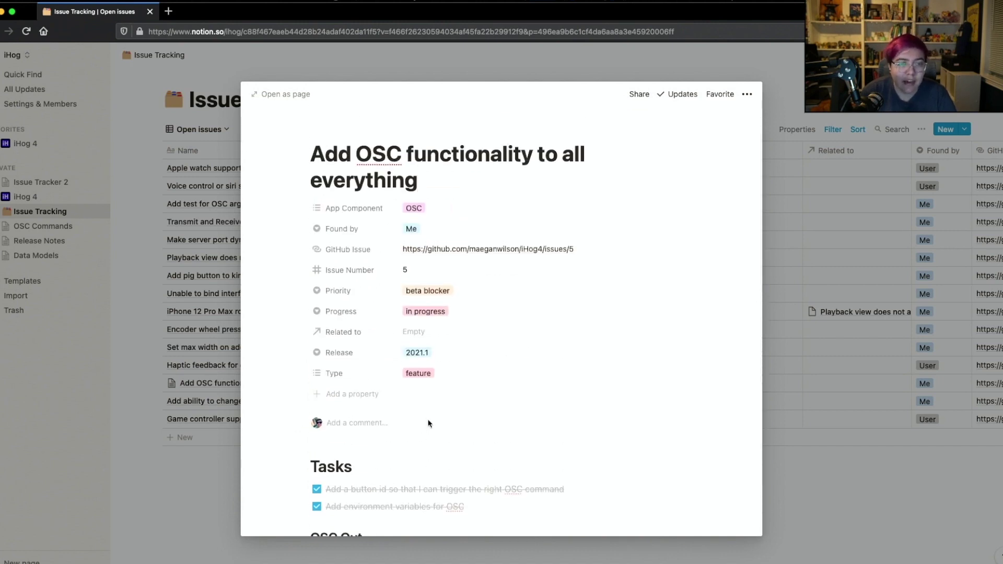
scroll(427, 421, "down", 3)
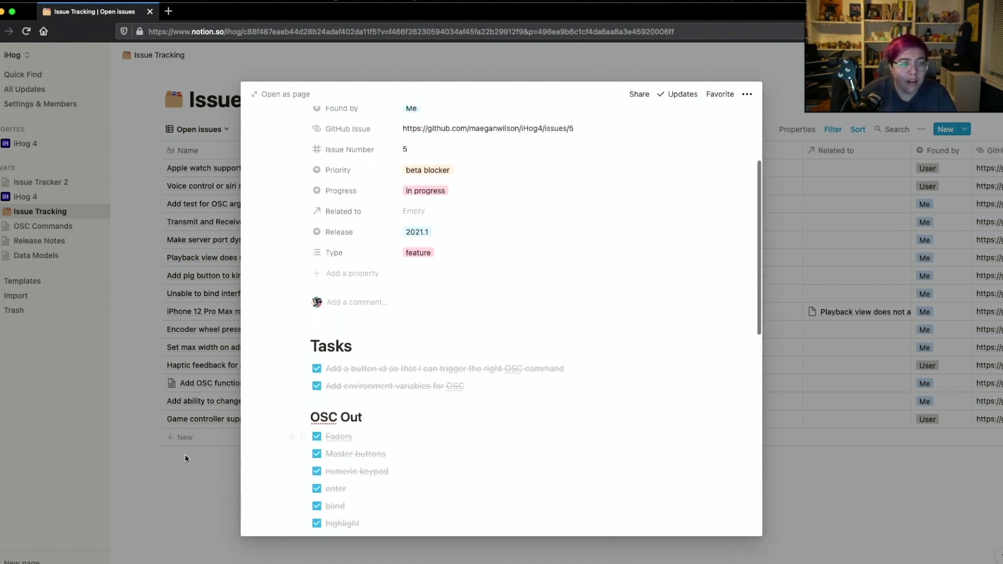
left_click(350, 303)
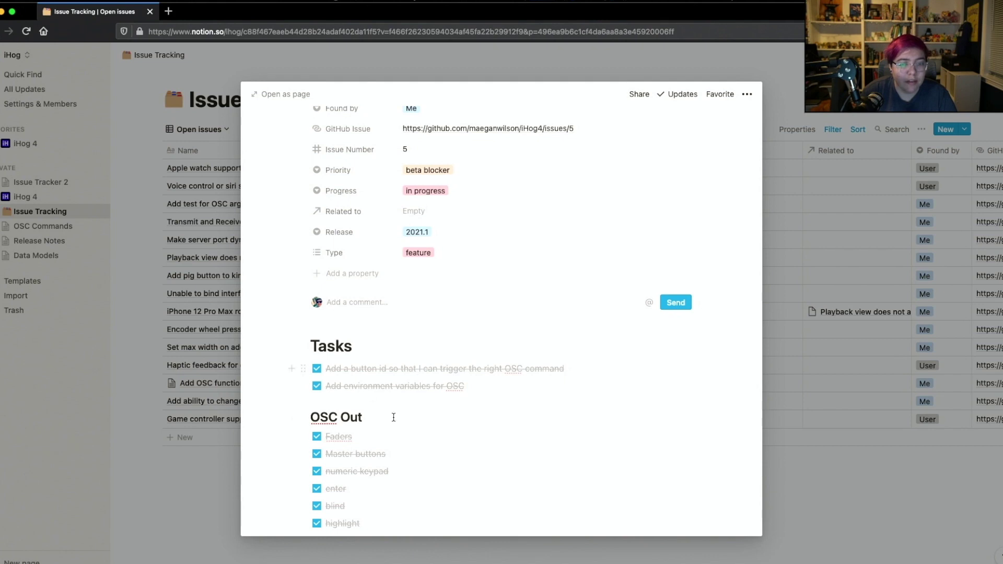
scroll(479, 502, "up", 1)
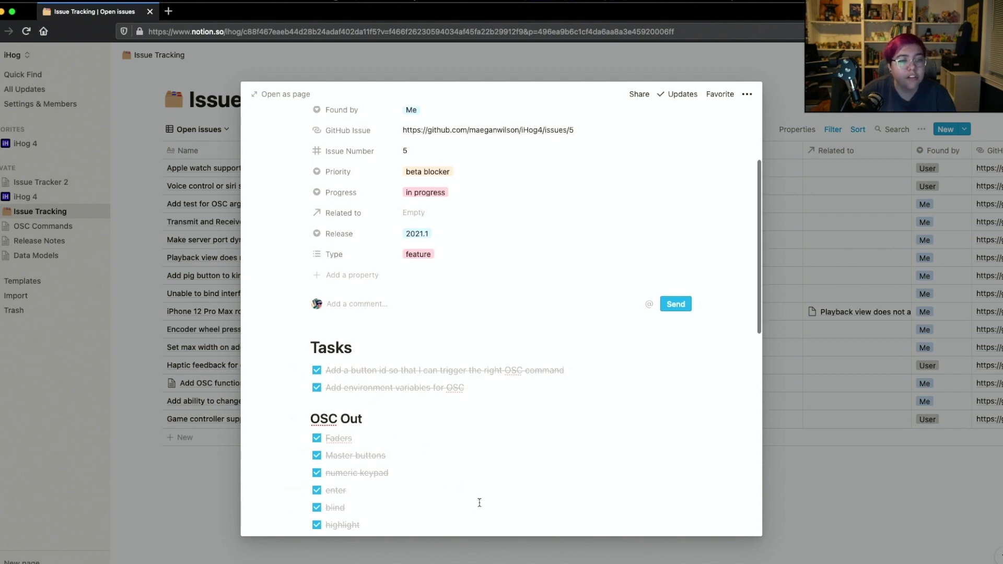
left_click(173, 522)
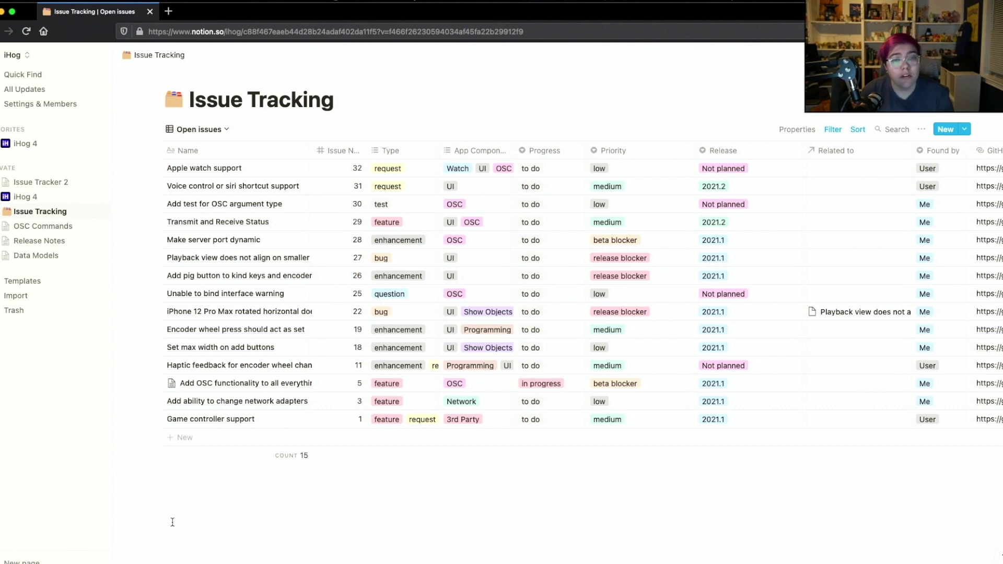
Step: View the v2021.1 page from Release Notes and reach it again through the Next Release link on the iHog 4 page
left_click(49, 245)
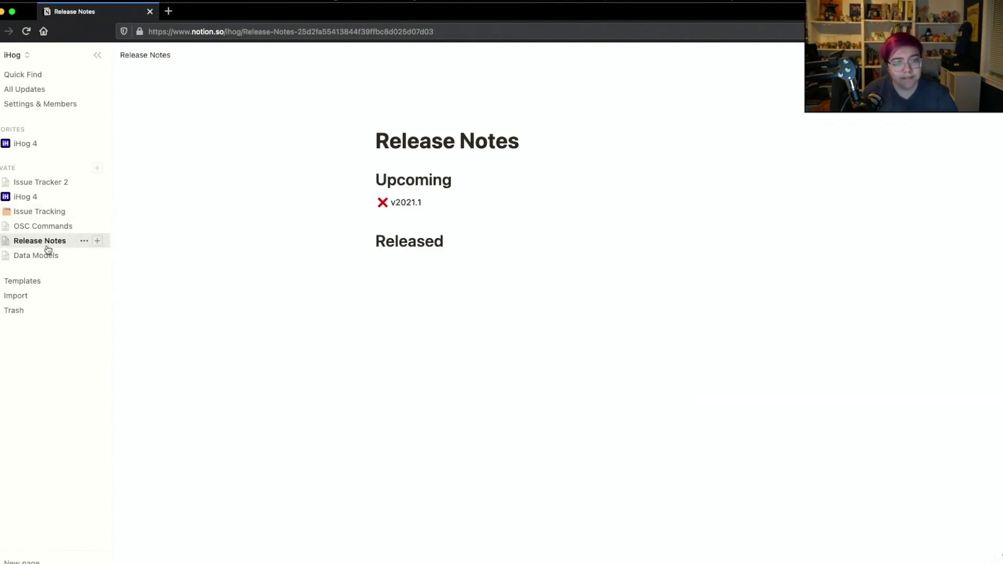
left_click(398, 203)
left_click(31, 197)
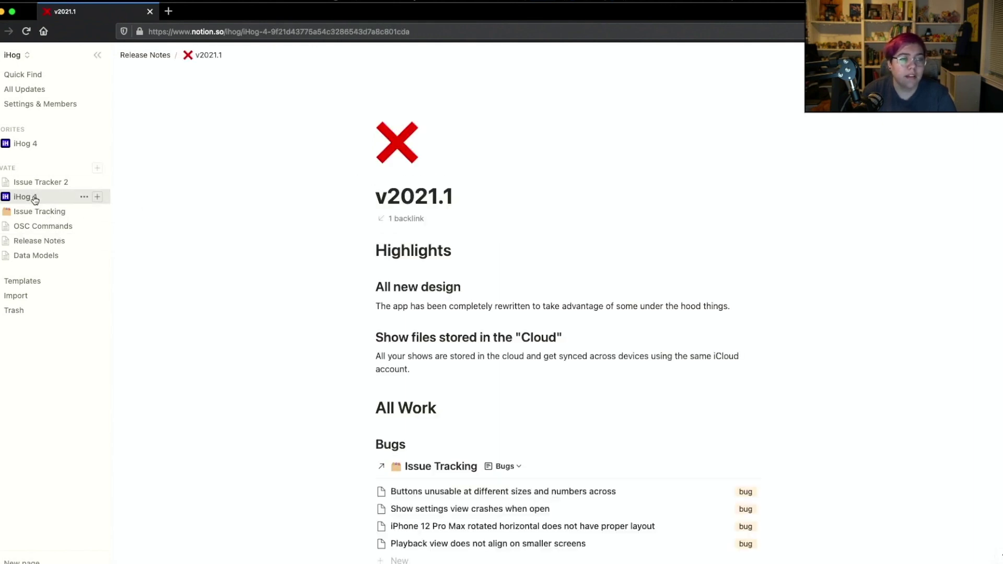
scroll(367, 252, "down", 5)
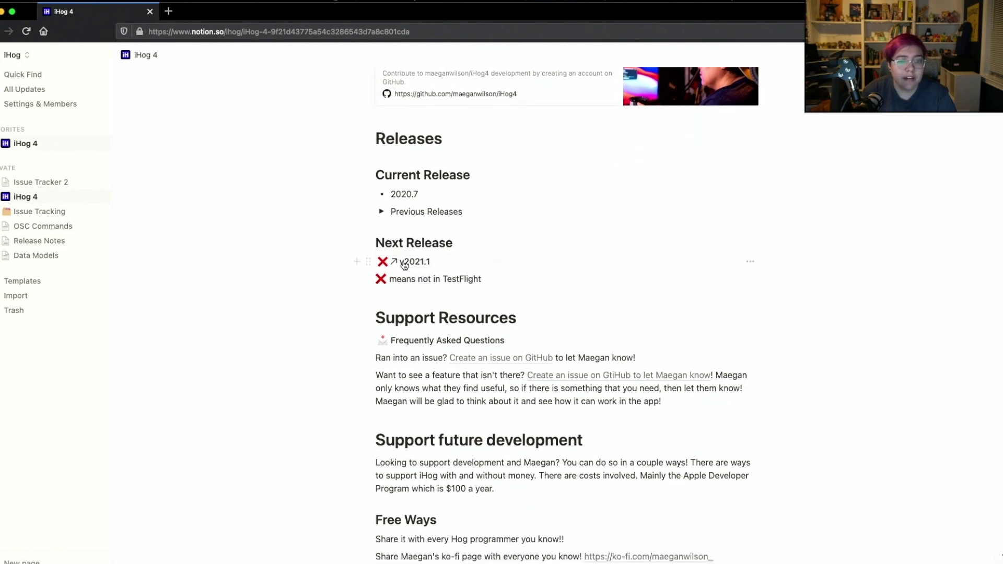
left_click(405, 265)
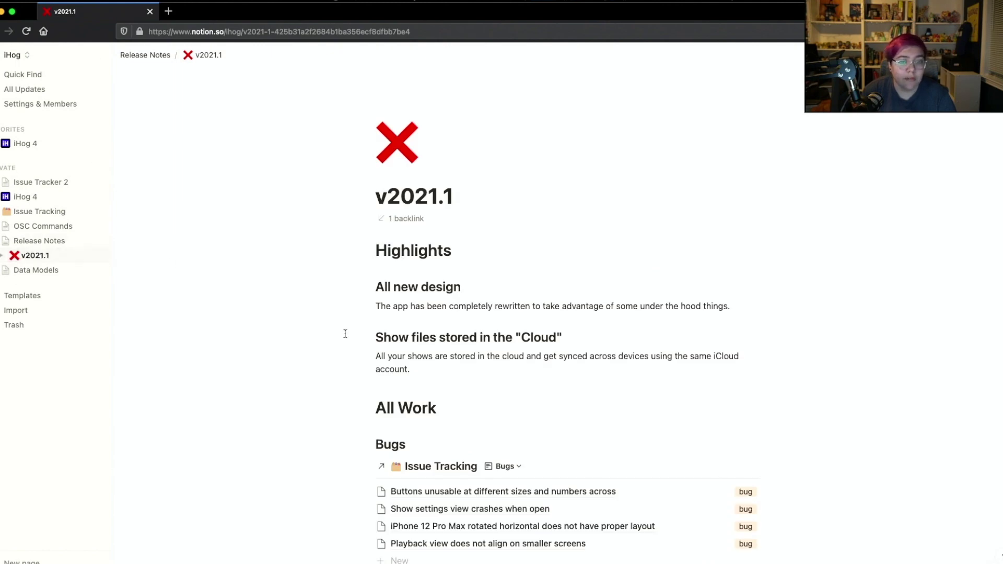
Step: Examine the Bugs and the Features and Enhancements issue lists on the v2021.1 page
scroll(574, 324, "down", 5)
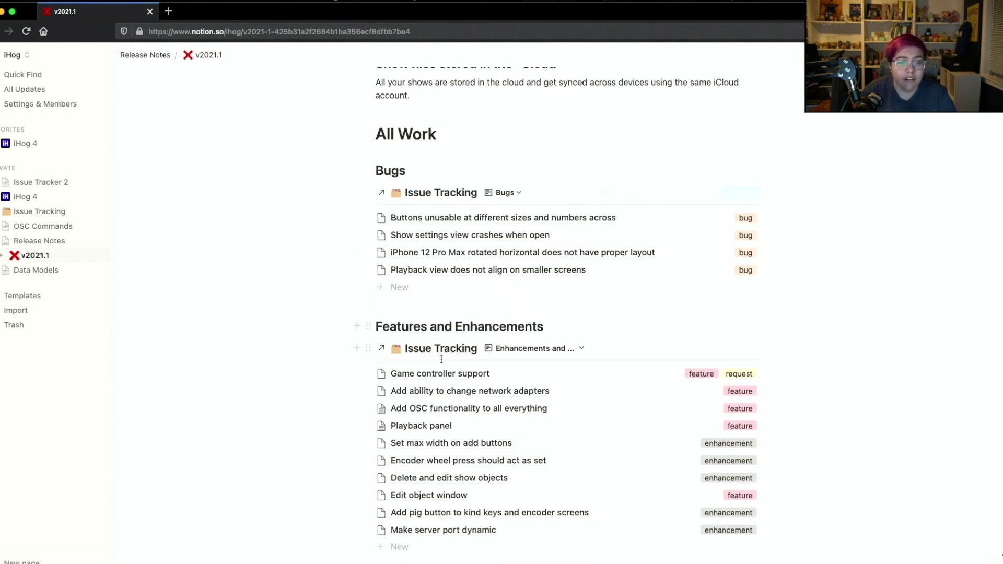
scroll(444, 504, "down", 3)
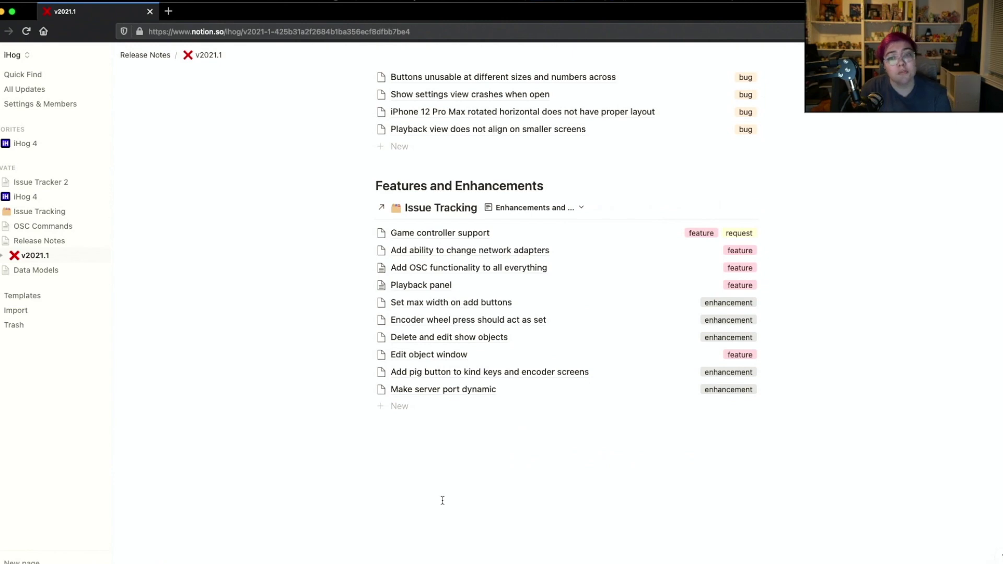
scroll(442, 500, "up", 4)
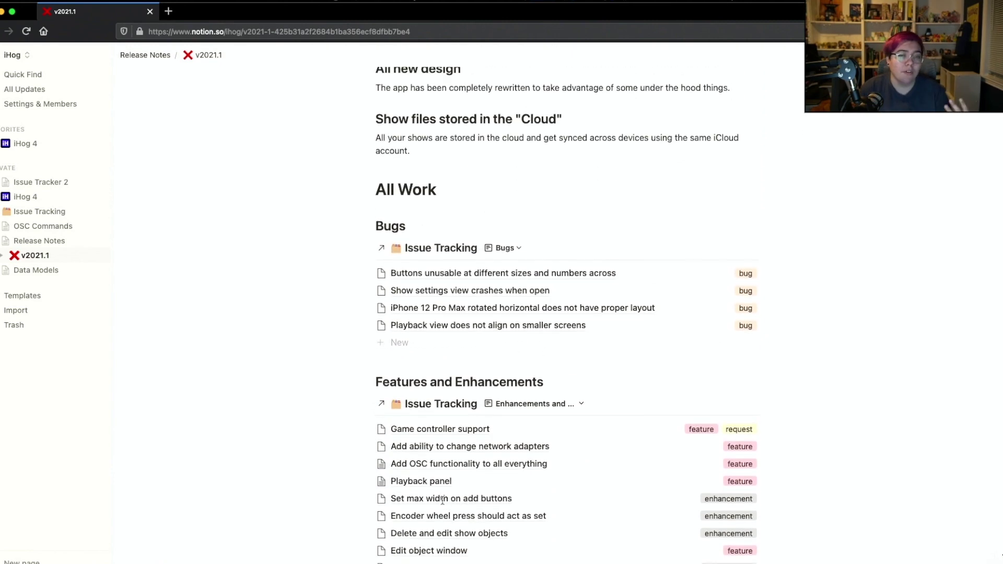
scroll(443, 503, "down", 5)
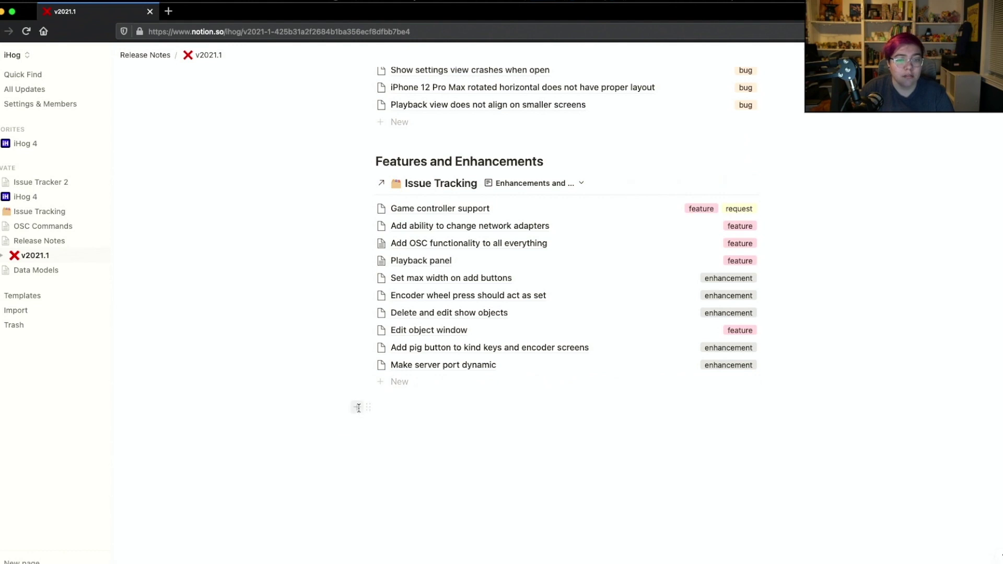
Step: Insert an inline table below the Features and Enhancements list and undo the insertion
left_click(357, 407)
scroll(454, 309, "down", 9)
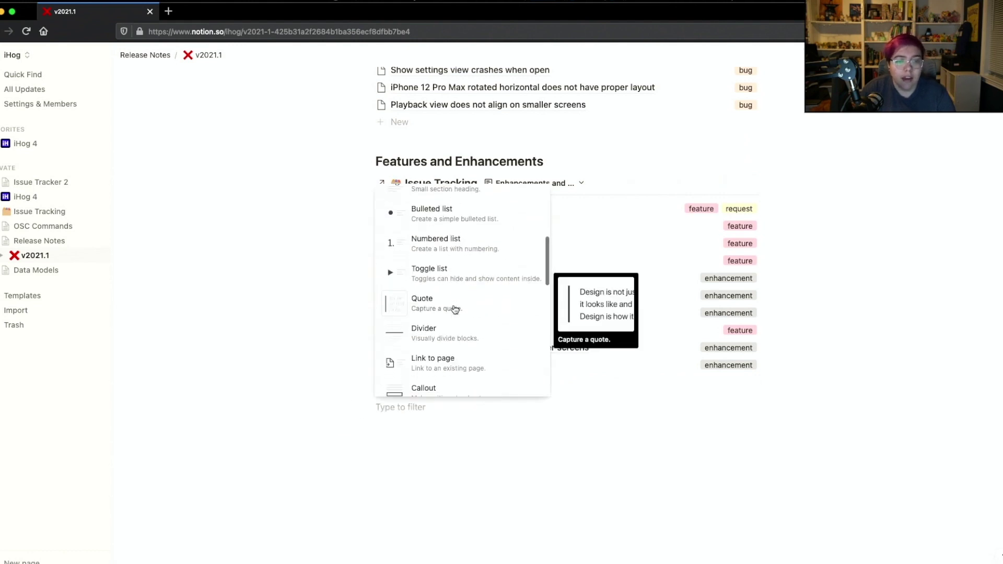
scroll(454, 309, "down", 5)
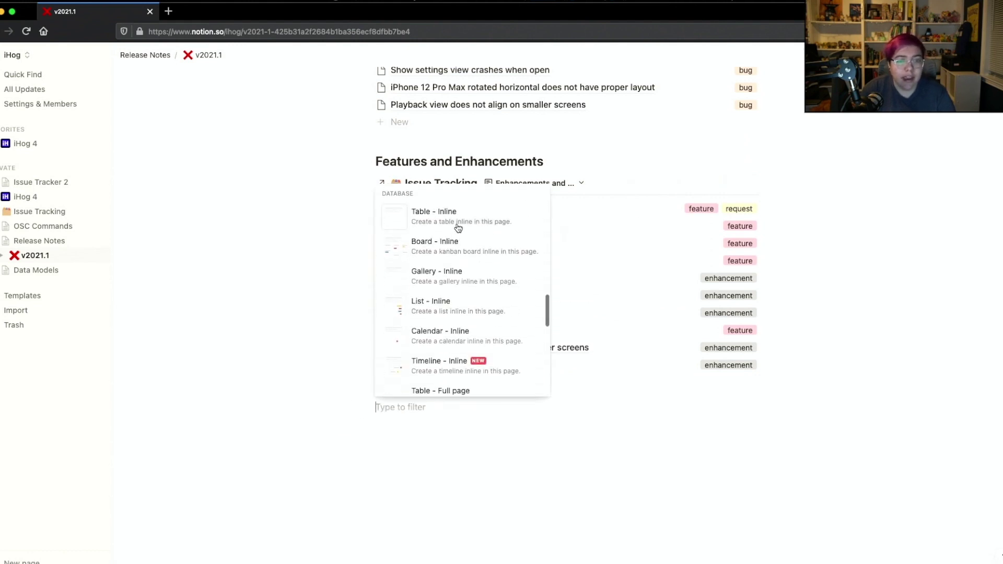
scroll(460, 327, "down", 4)
scroll(461, 327, "up", 8)
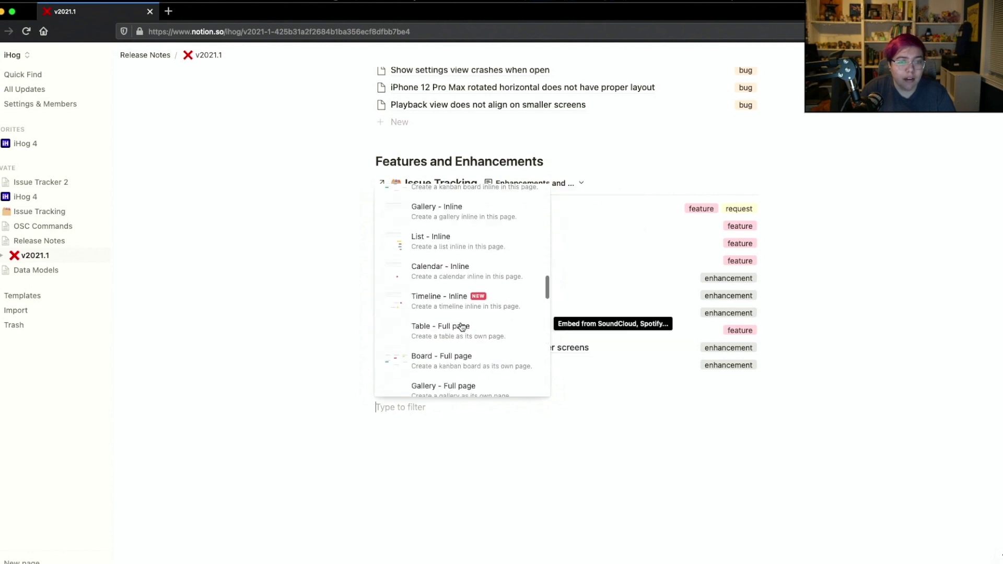
left_click(450, 231)
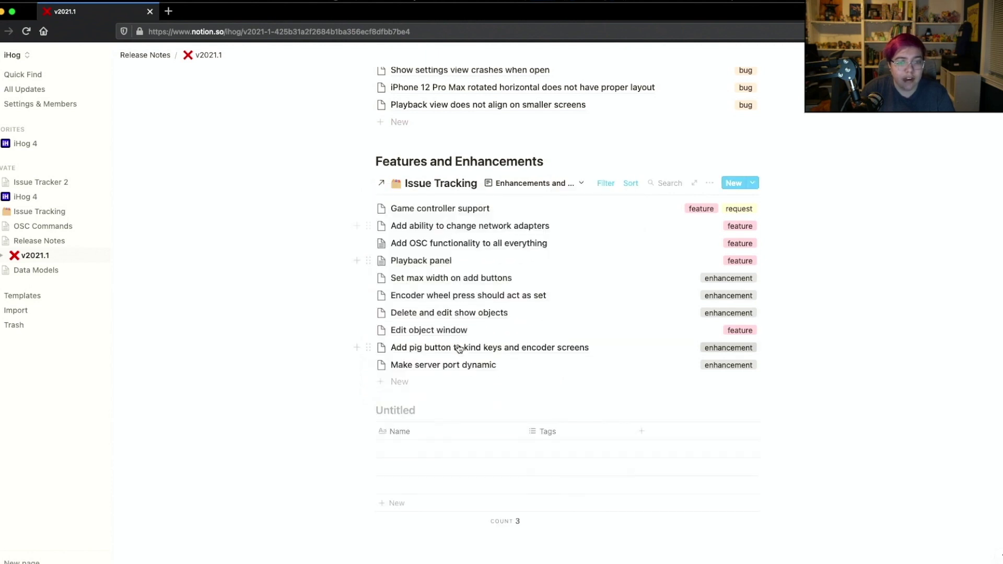
key("super+z")
Step: Start creating a linked database below the Features and Enhancements list and dismiss the database selection without choosing one
type("/d")
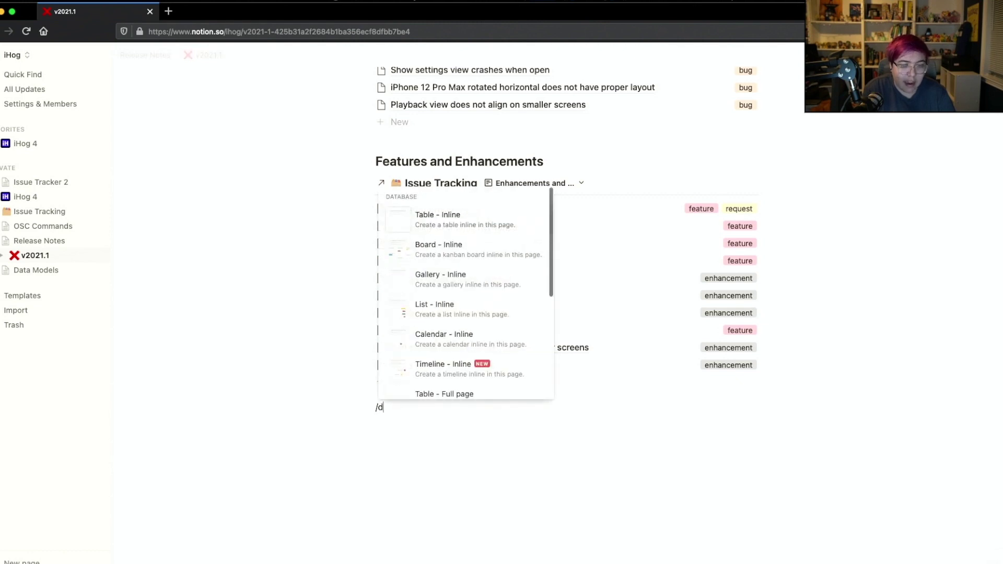
type("atabase")
scroll(492, 321, "down", 5)
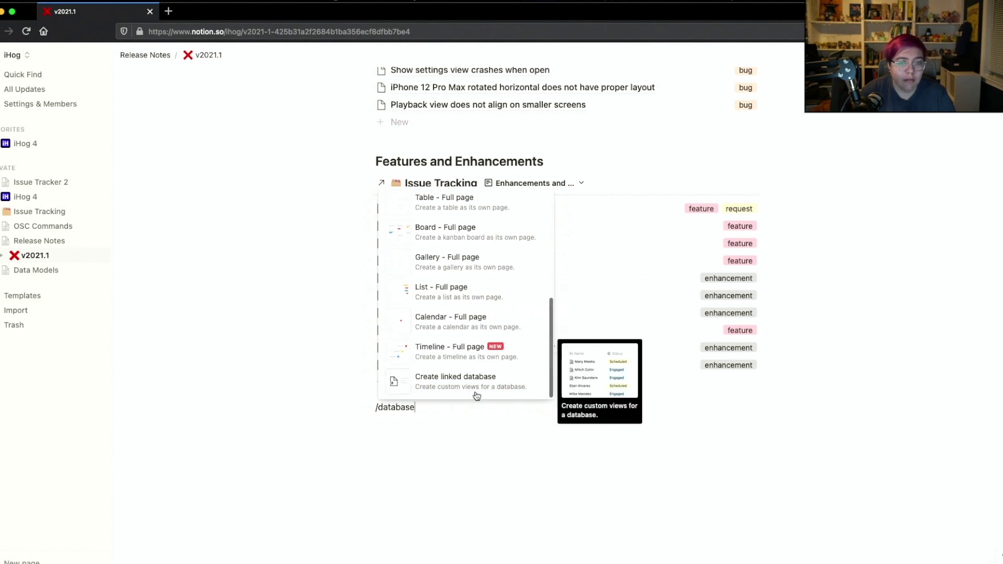
left_click(475, 391)
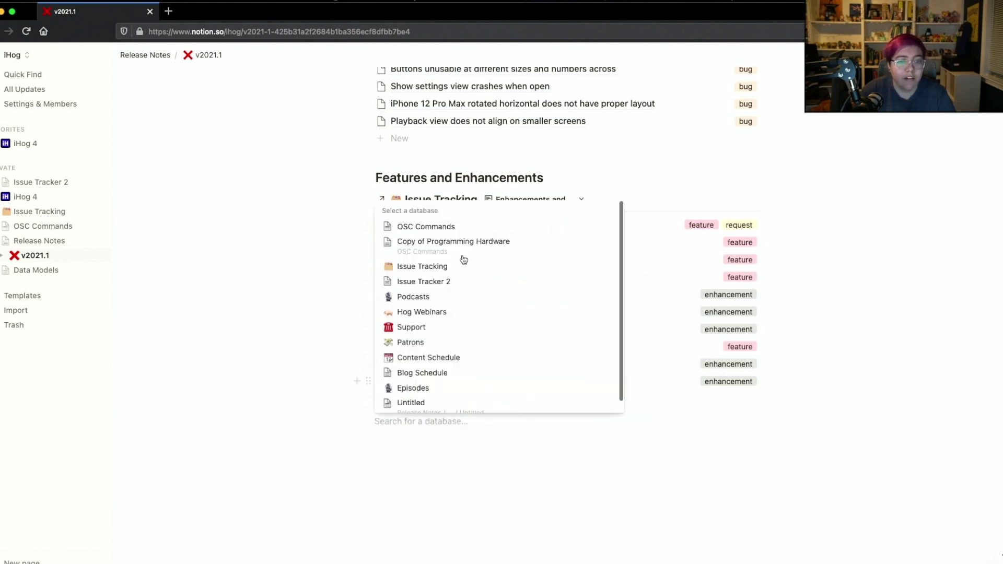
left_click(685, 459)
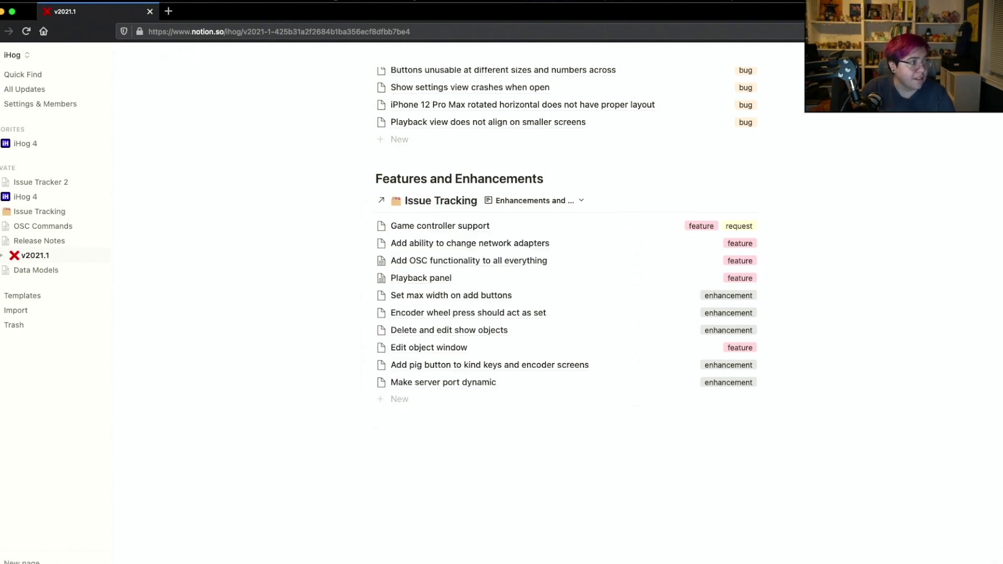
Step: Open the Issue Tracking database's Open issues view and add a filter group to its existing filter
scroll(567, 261, "up", 7)
scroll(566, 261, "up", 2)
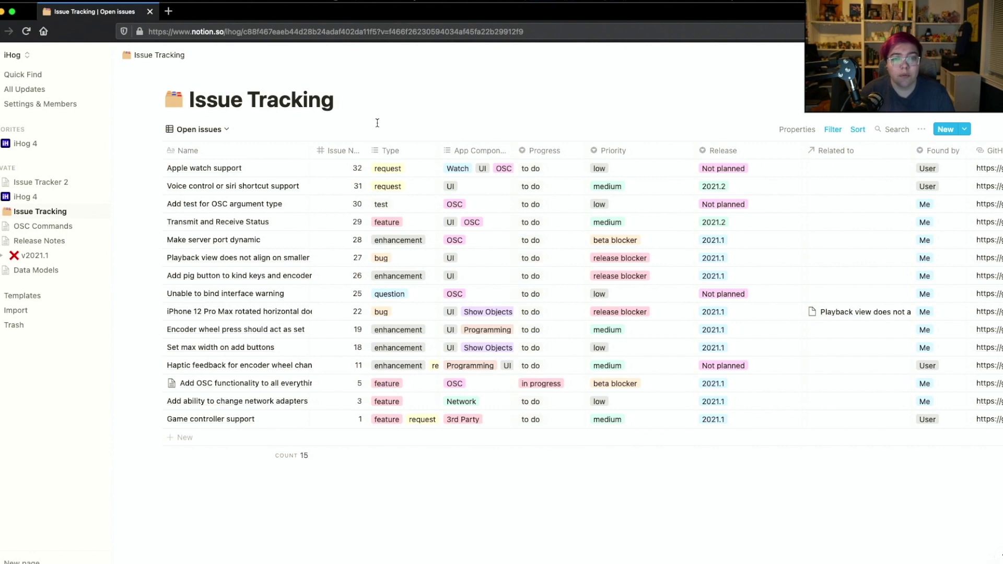
left_click(836, 129)
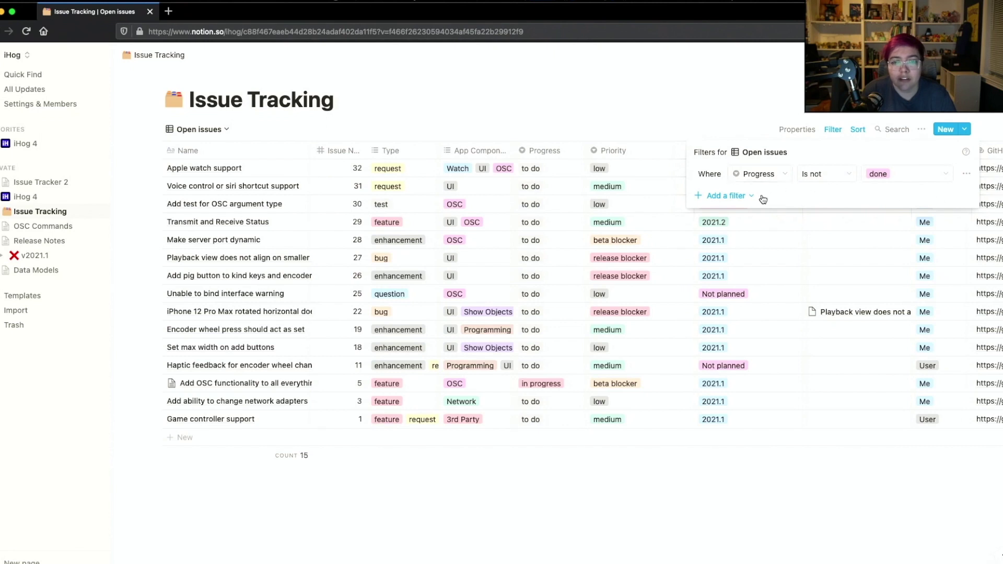
left_click(727, 196)
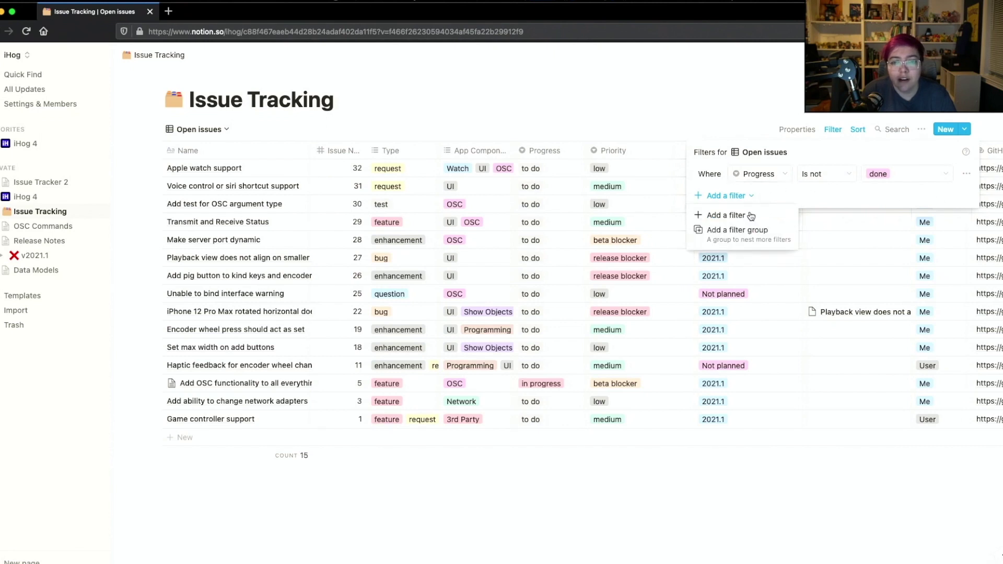
left_click(716, 231)
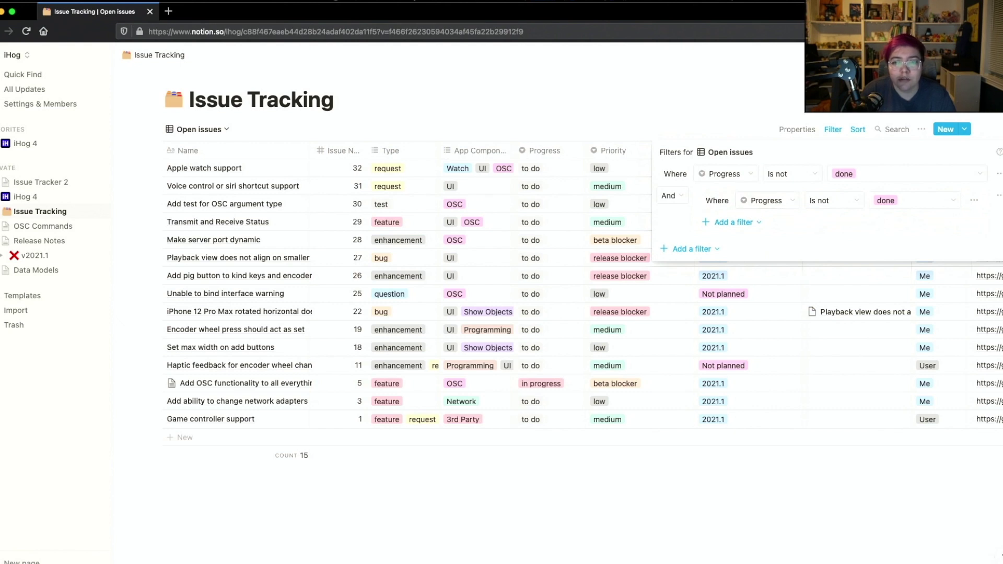
Step: Set the condition in the new filter group to Release is 2021.1
left_click(999, 195)
left_click(982, 199)
left_click(971, 201)
left_click(971, 203)
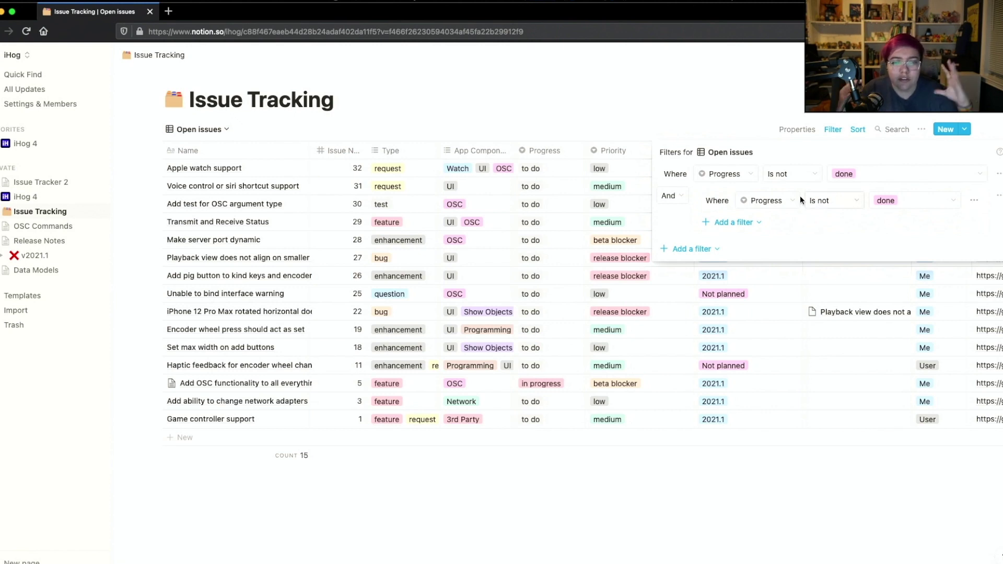
left_click(784, 202)
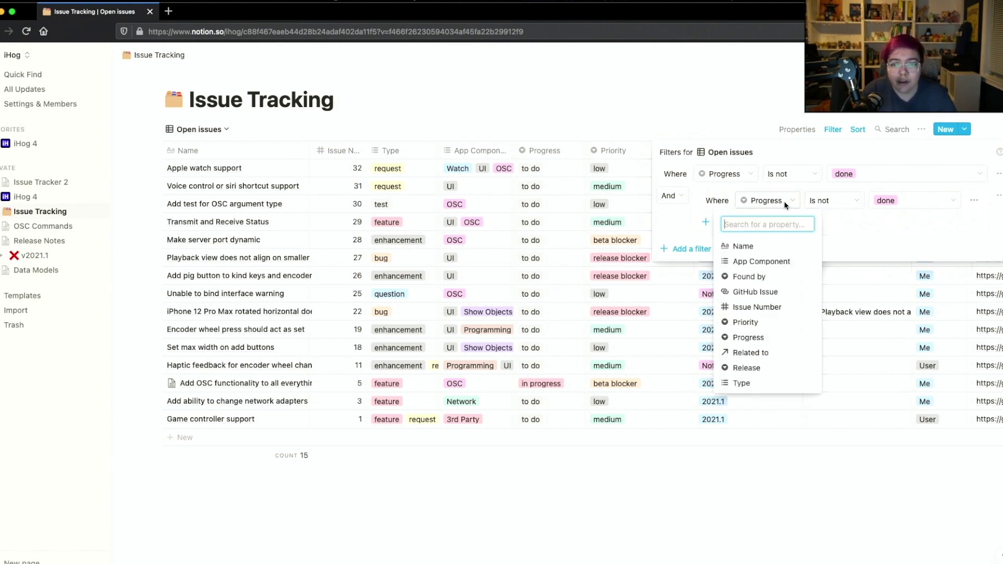
left_click(798, 208)
left_click(789, 202)
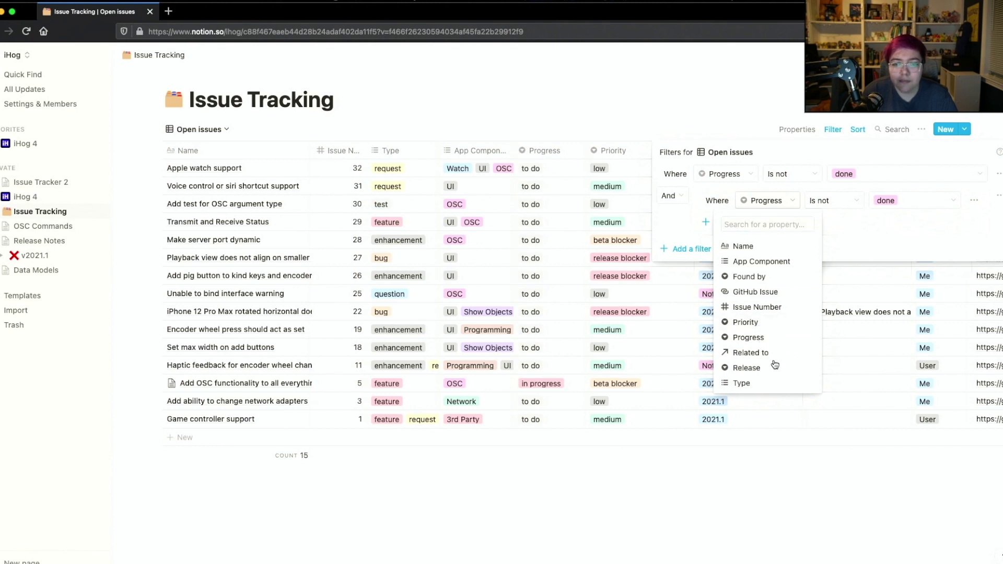
left_click(747, 368)
left_click(919, 201)
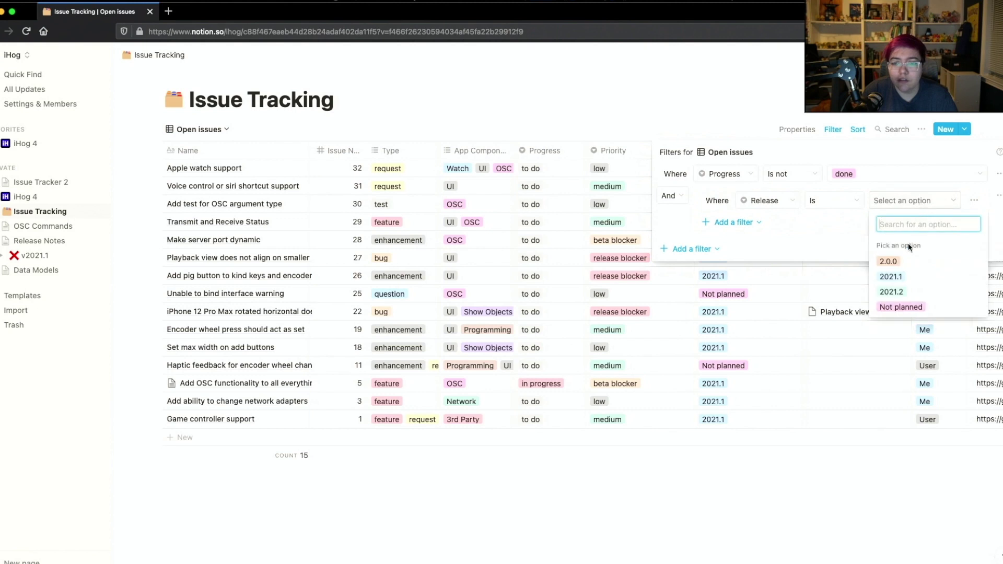
left_click(908, 279)
Step: Add a second condition to the filter group, joined with And, requiring Priority is beta blocker
left_click(734, 222)
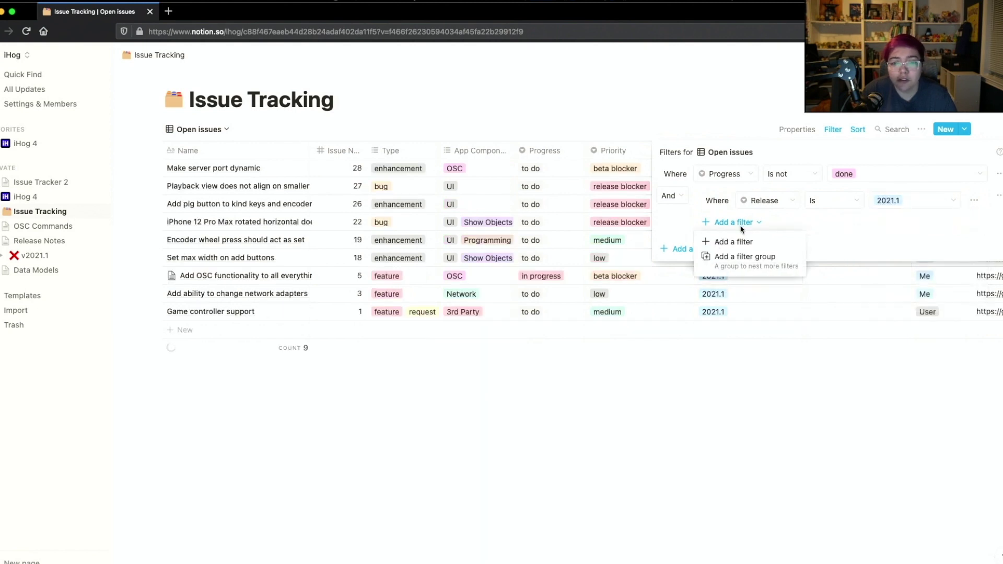
left_click(739, 241)
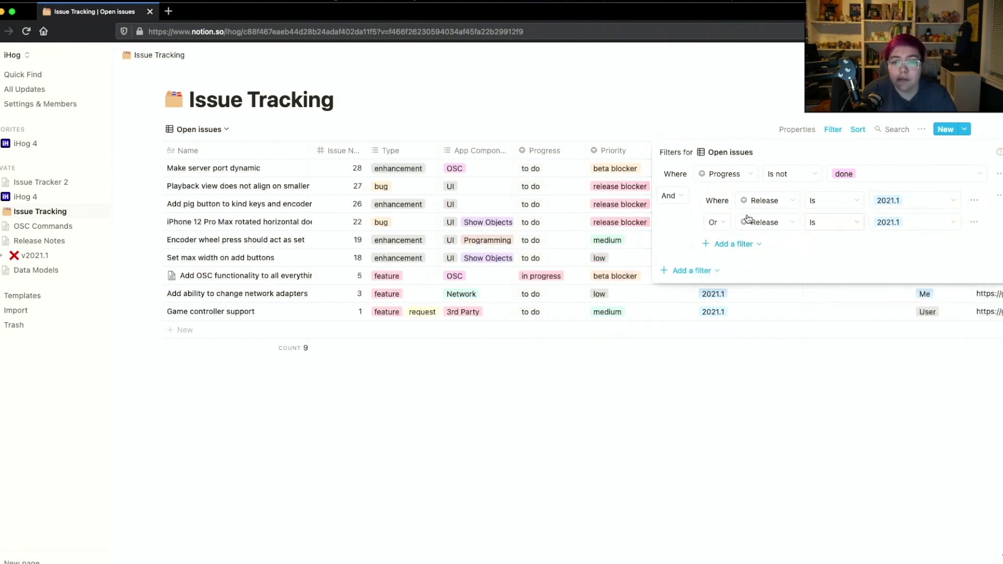
left_click(715, 223)
left_click(720, 253)
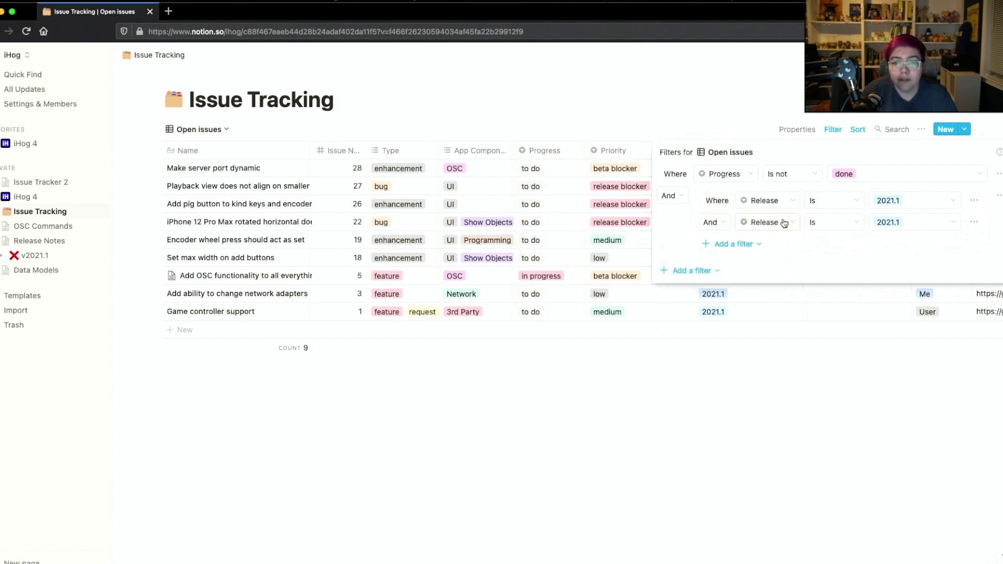
left_click(781, 222)
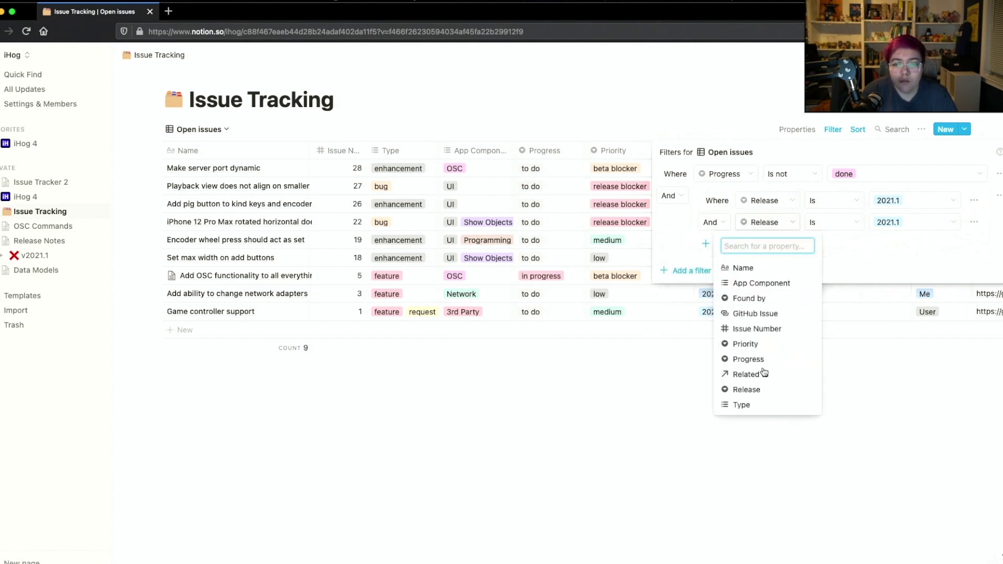
left_click(762, 345)
left_click(895, 225)
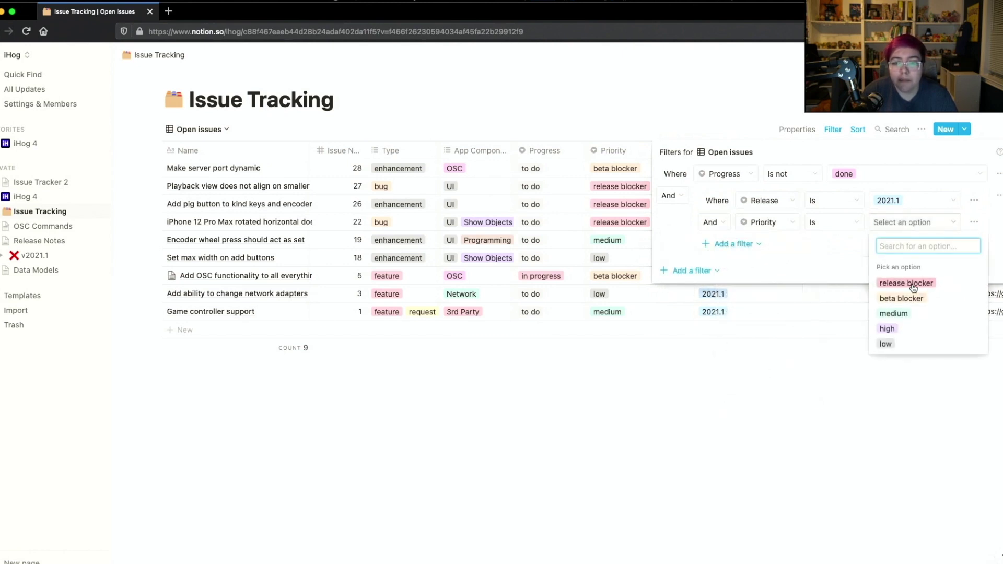
left_click(915, 302)
left_click(751, 442)
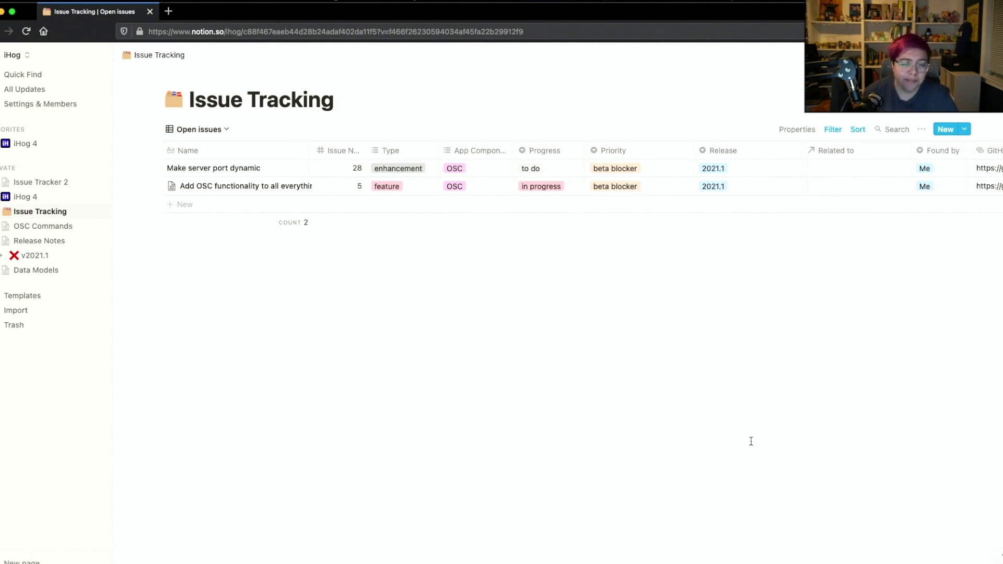
Step: Remove the filter group with the Release and Priority conditions from the Open issues view
left_click(834, 131)
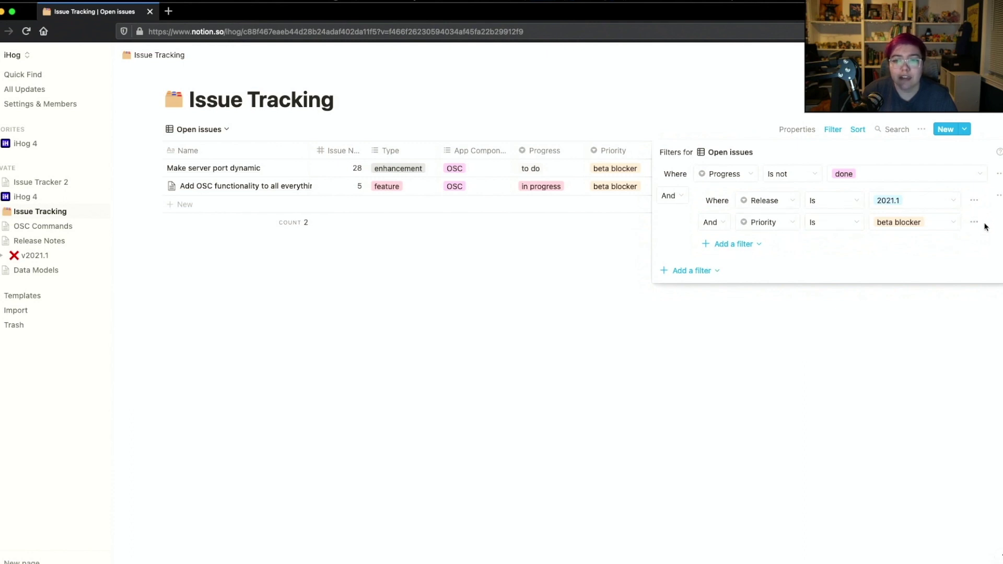
left_click(999, 196)
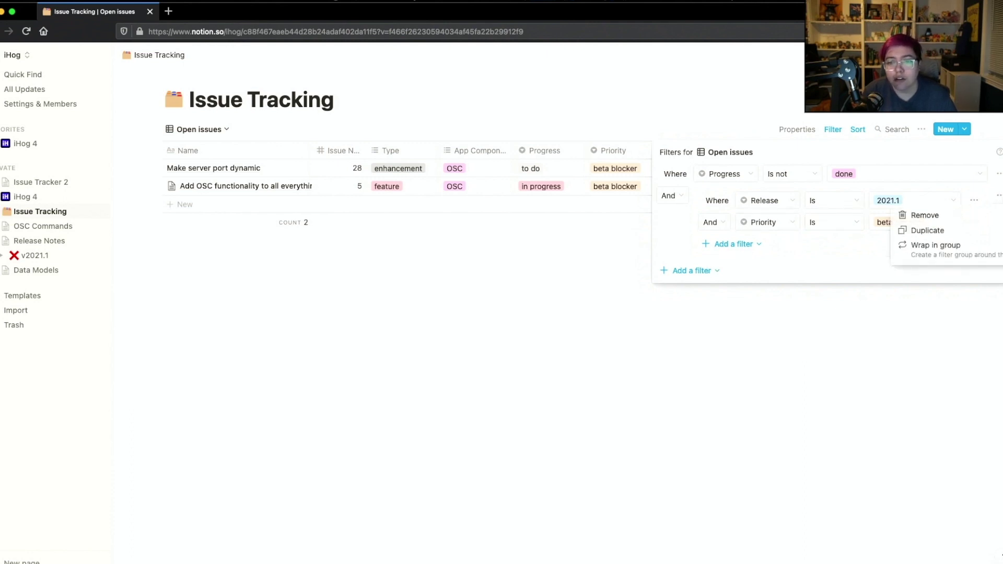
left_click(974, 219)
left_click(745, 286)
Step: Switch Issue Tracking to the All view and look through its issues
left_click(185, 131)
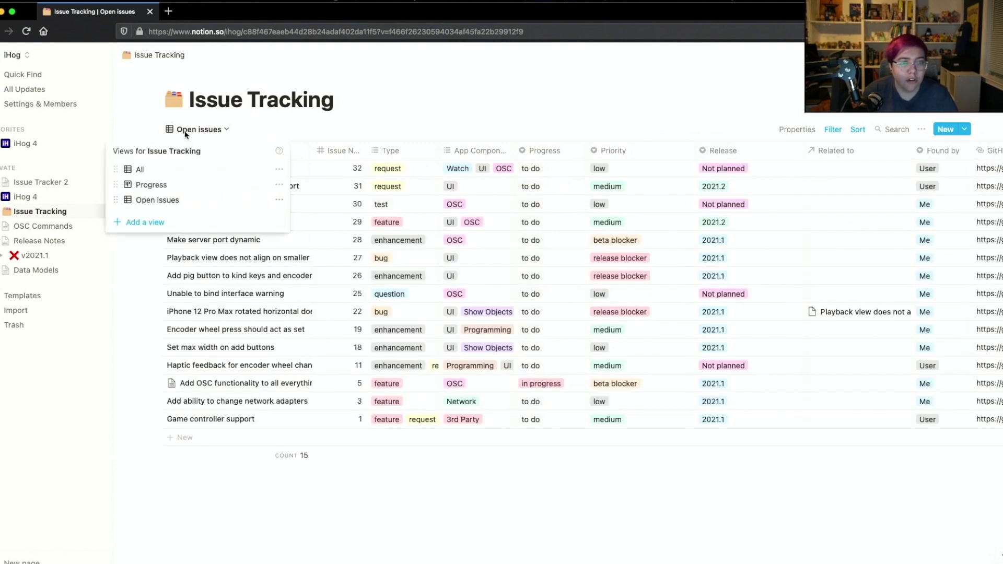
left_click(173, 174)
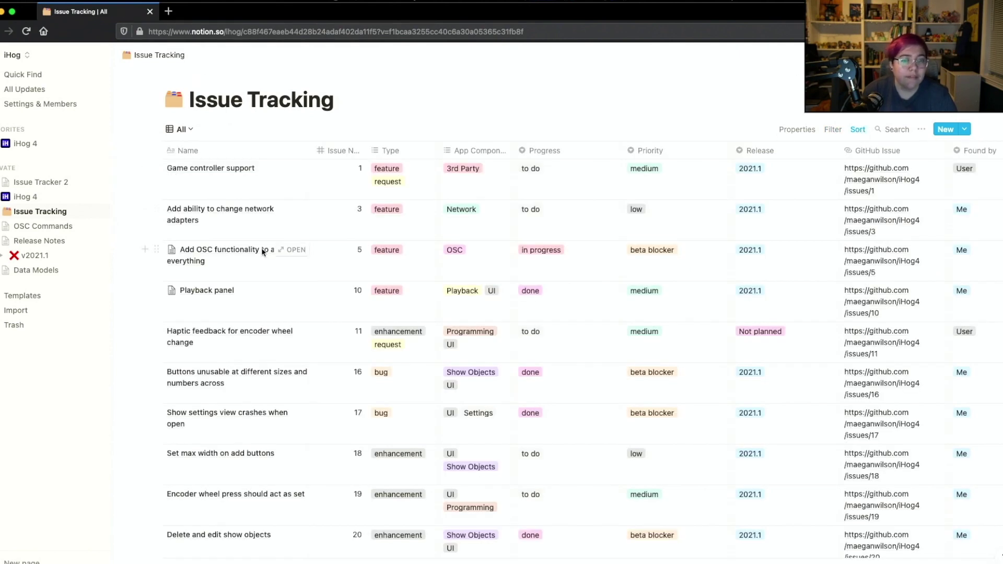
scroll(358, 549, "down", 15)
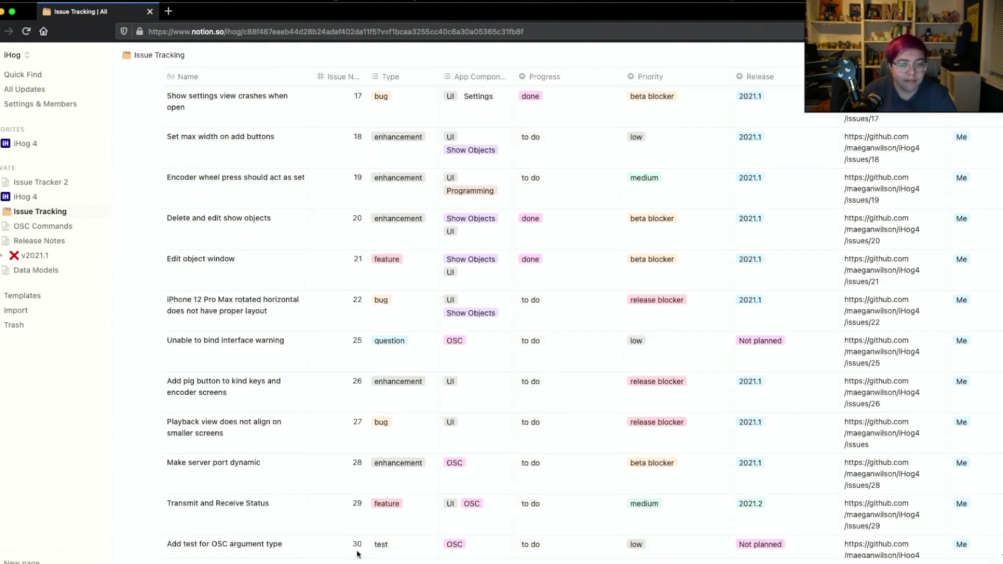
scroll(359, 551, "up", 15)
scroll(358, 551, "right", 1)
Step: Sort the All view by Issue Number in descending order, and set the order back to ascending
left_click(858, 129)
left_click(893, 174)
left_click(874, 205)
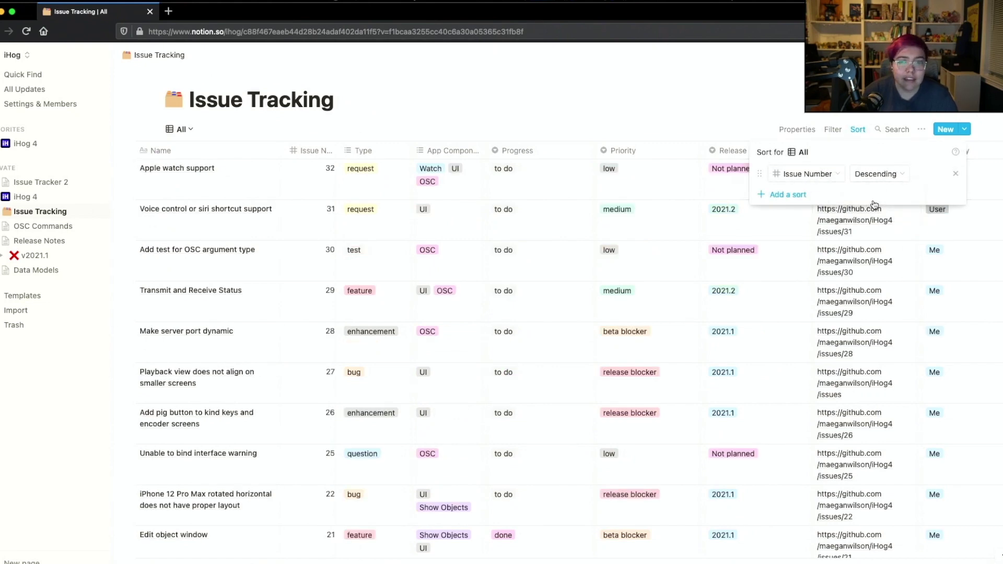
left_click(879, 174)
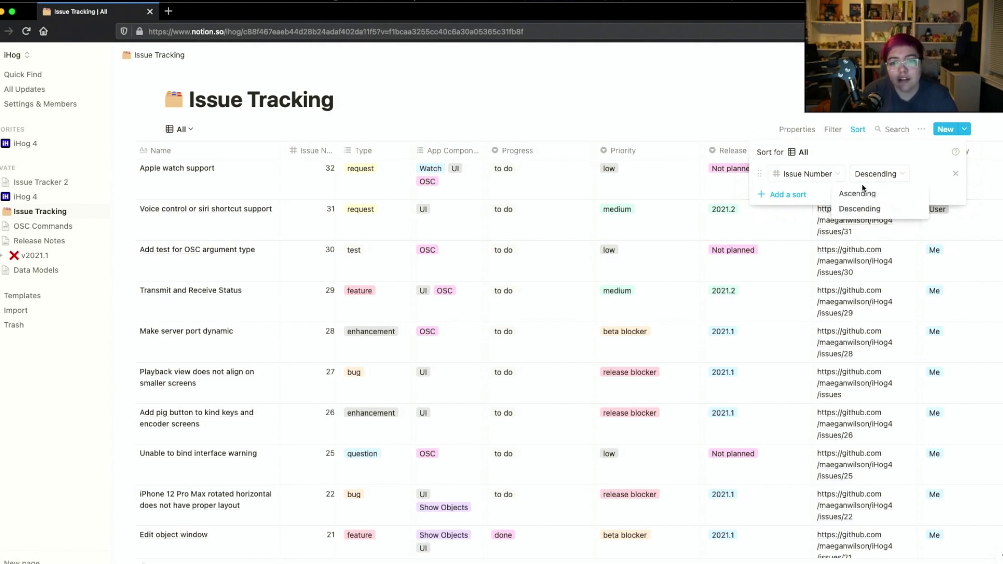
left_click(857, 193)
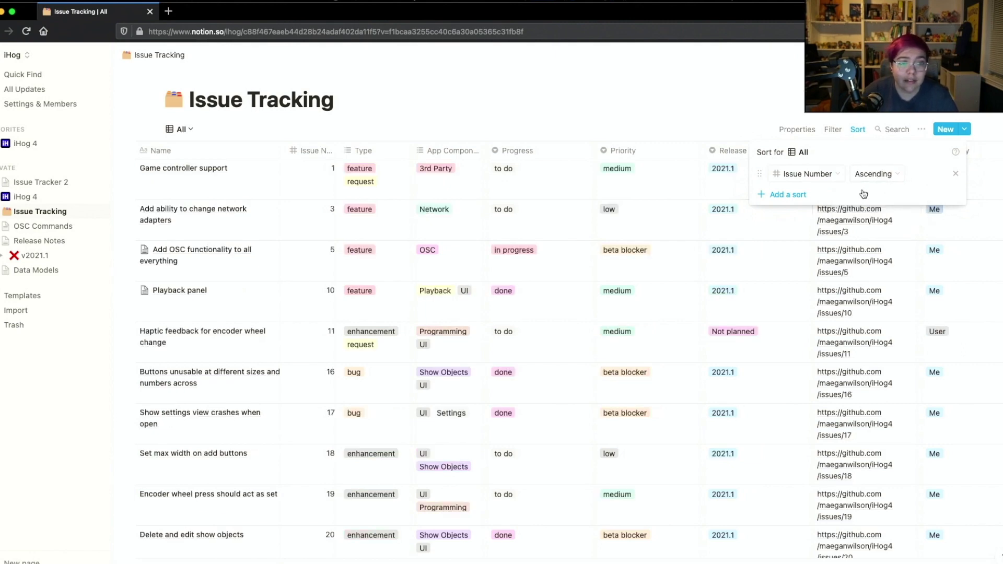
Step: Add a second sort to the All view by Priority in ascending order
left_click(797, 196)
left_click(794, 195)
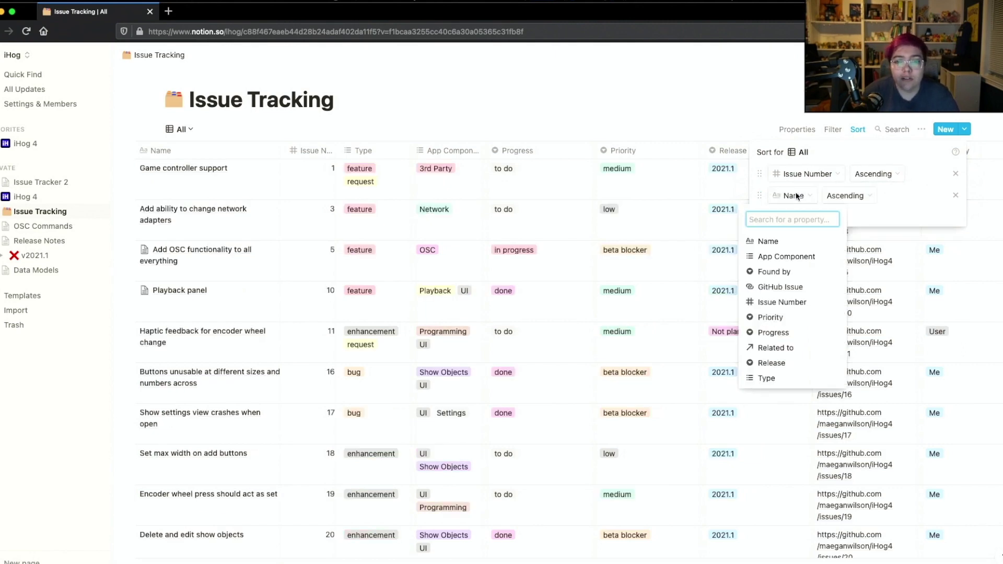
left_click(819, 317)
left_click(860, 196)
left_click(851, 215)
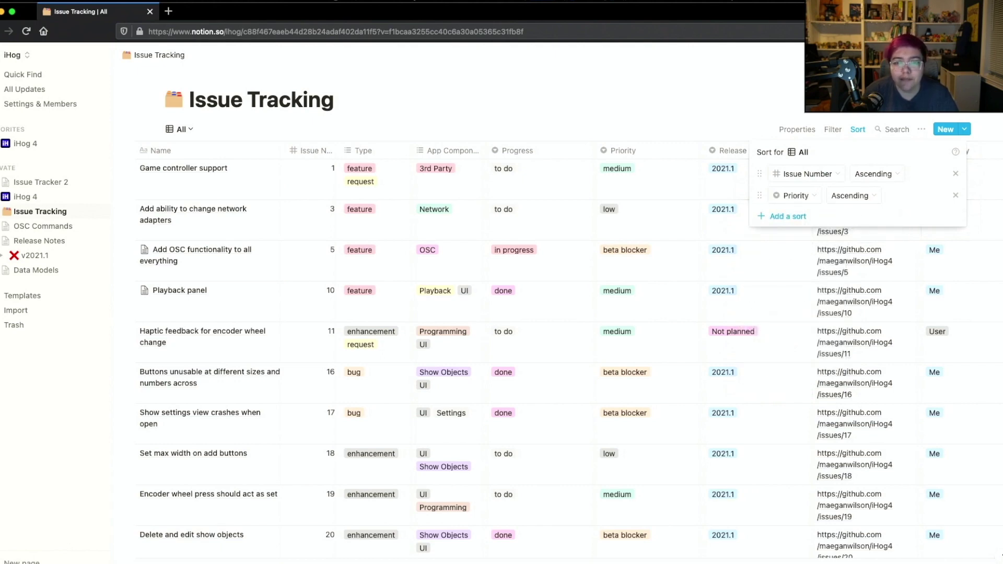
left_click(790, 24)
left_click(810, 70)
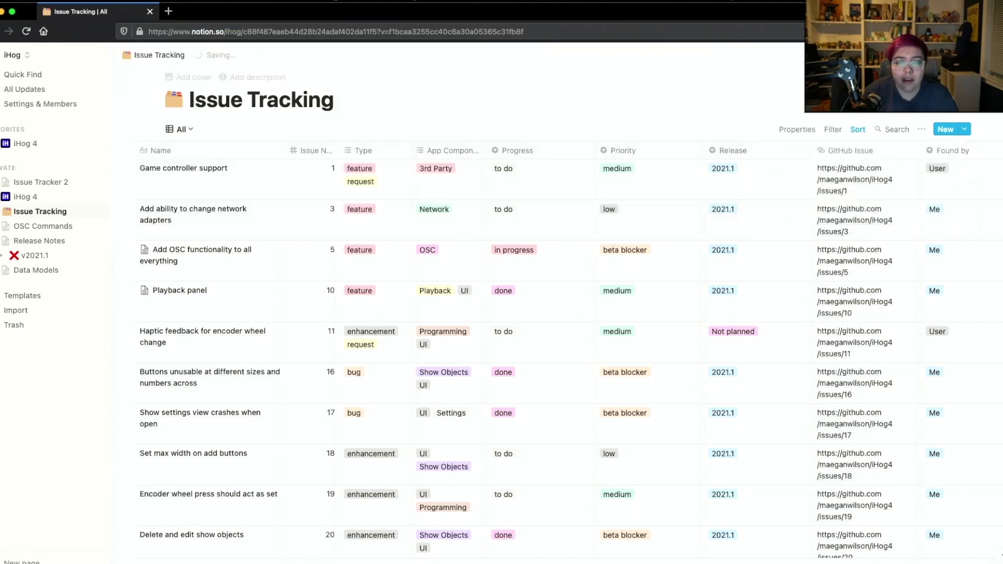
Step: Remove the Issue Number sort from the All view, leaving only the Priority sort, and review the reordered issues
left_click(857, 130)
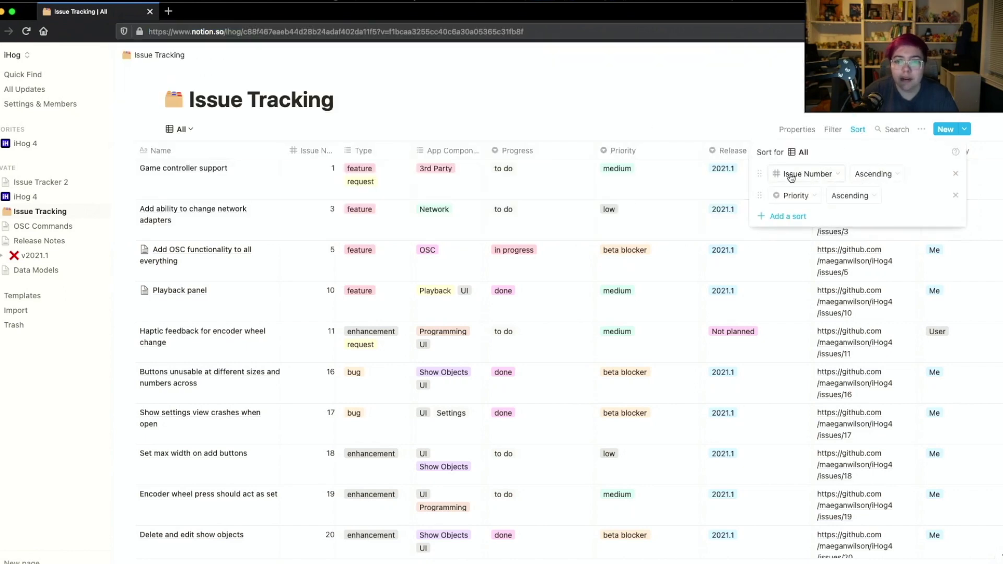
left_click(956, 174)
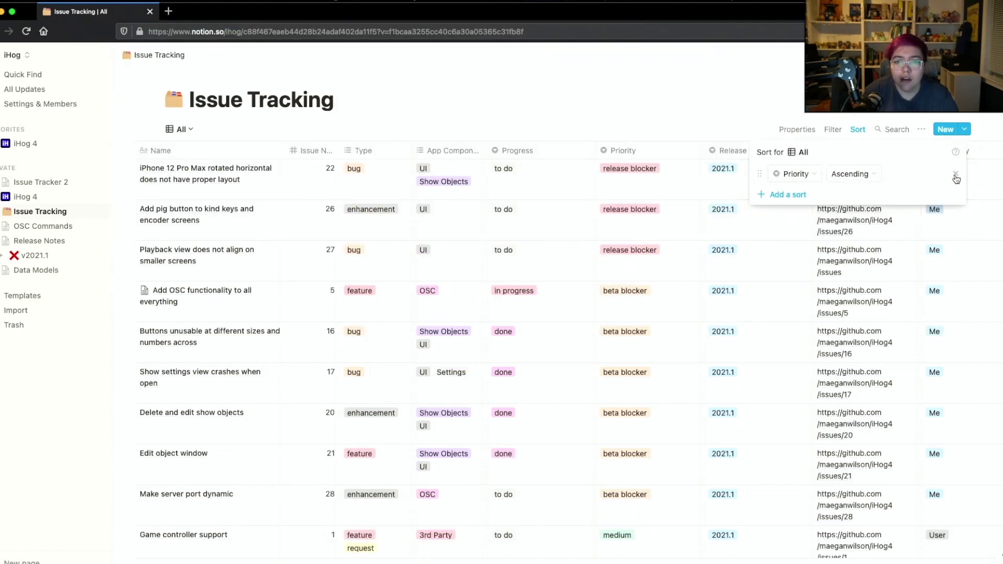
left_click(704, 74)
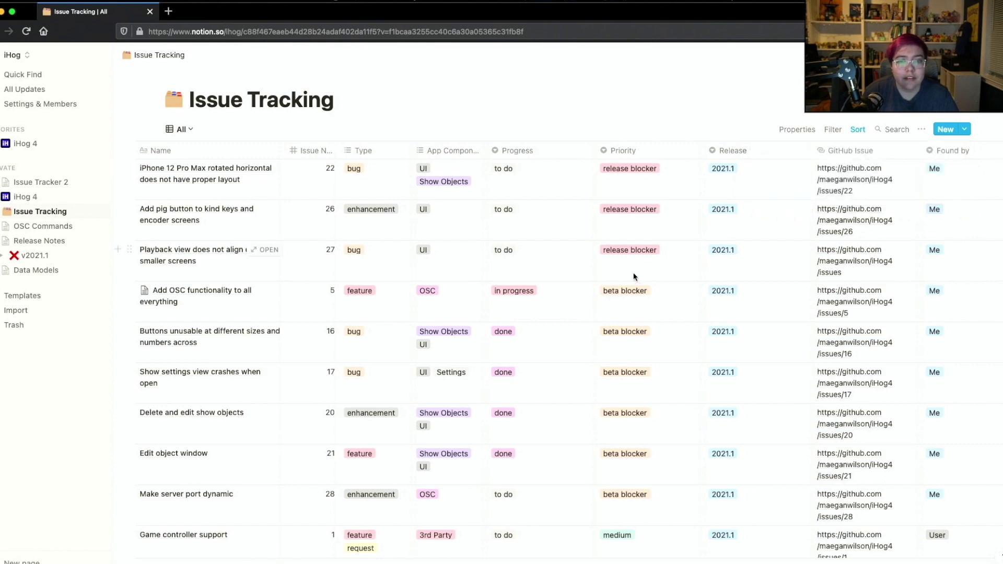
scroll(663, 258, "down", 6)
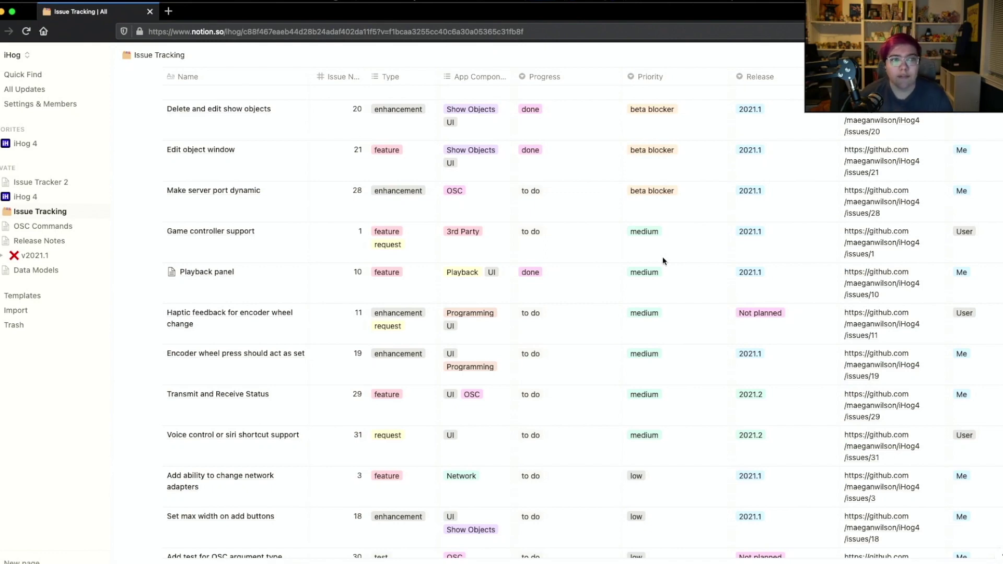
scroll(662, 258, "up", 6)
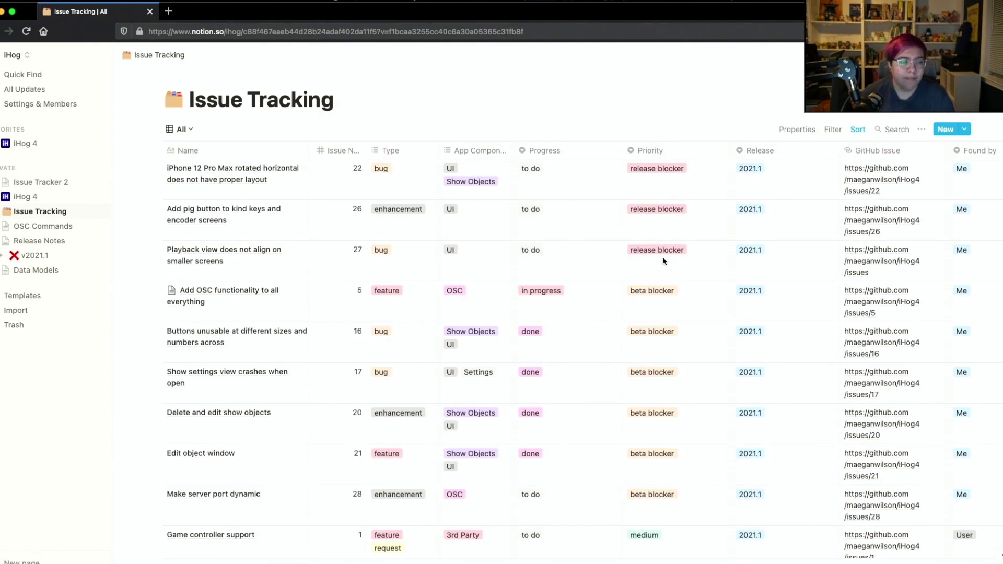